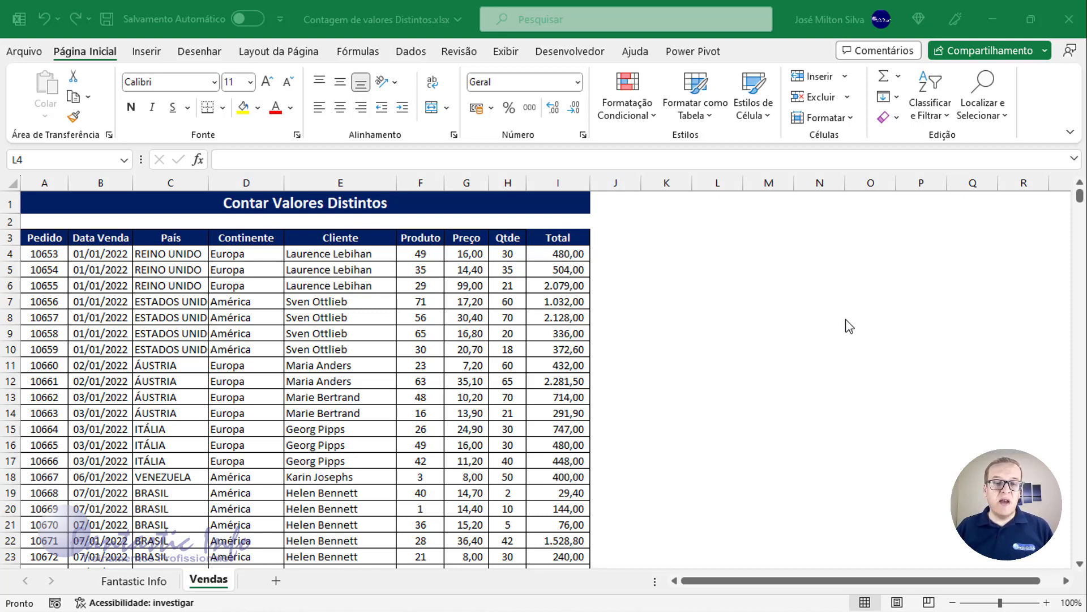
left_click(176, 275)
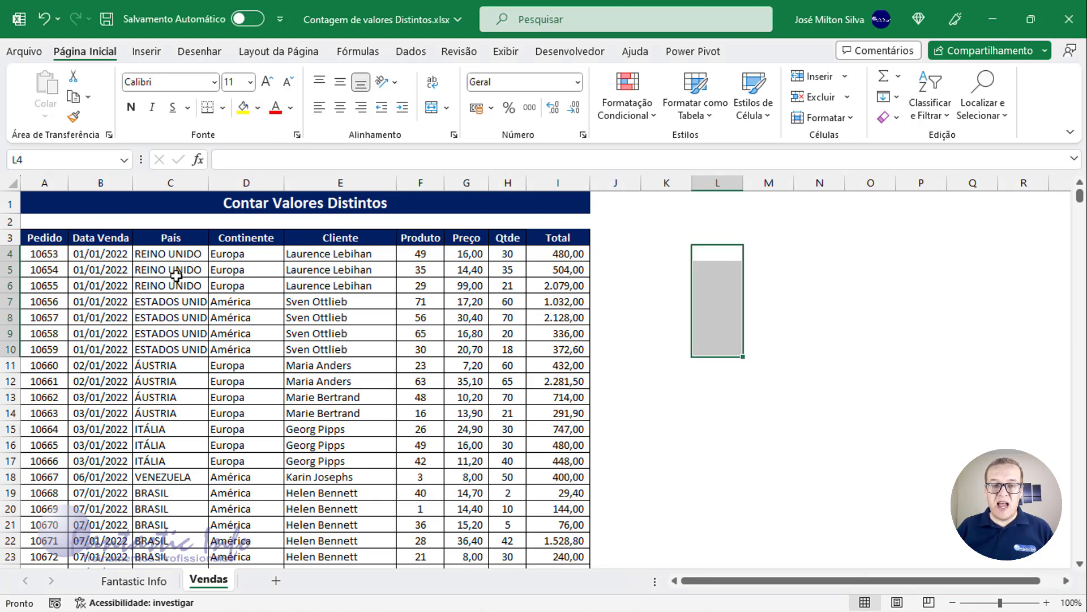
left_click(173, 252)
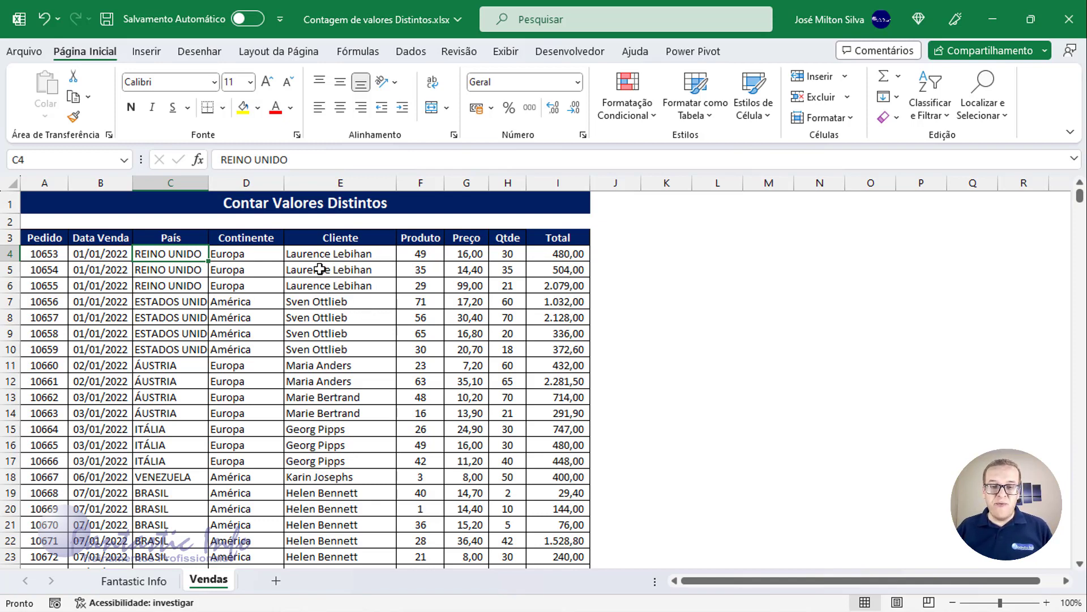
left_click_drag(334, 253, 317, 421)
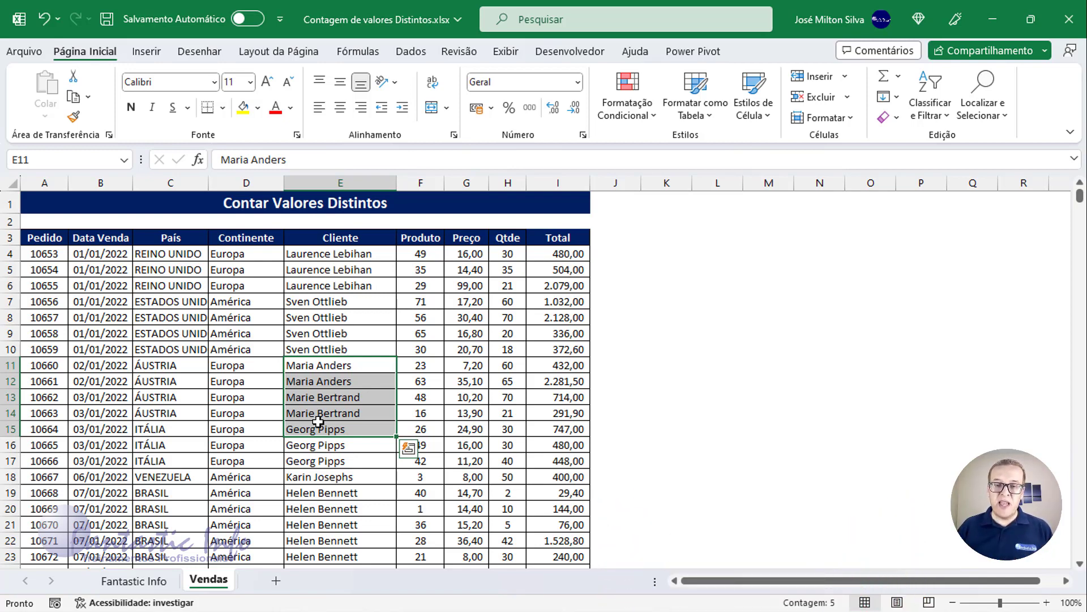
left_click(199, 280)
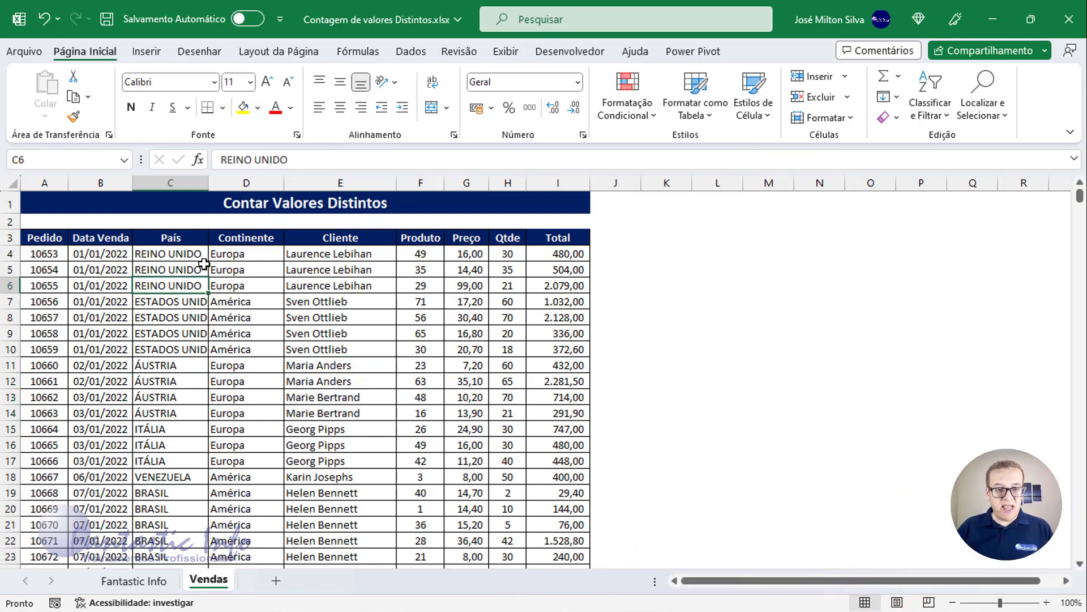
- Create a PivotTable on a new worksheet from the Vendas range A3:I1062, adding the data to the Data Model
left_click(59, 236)
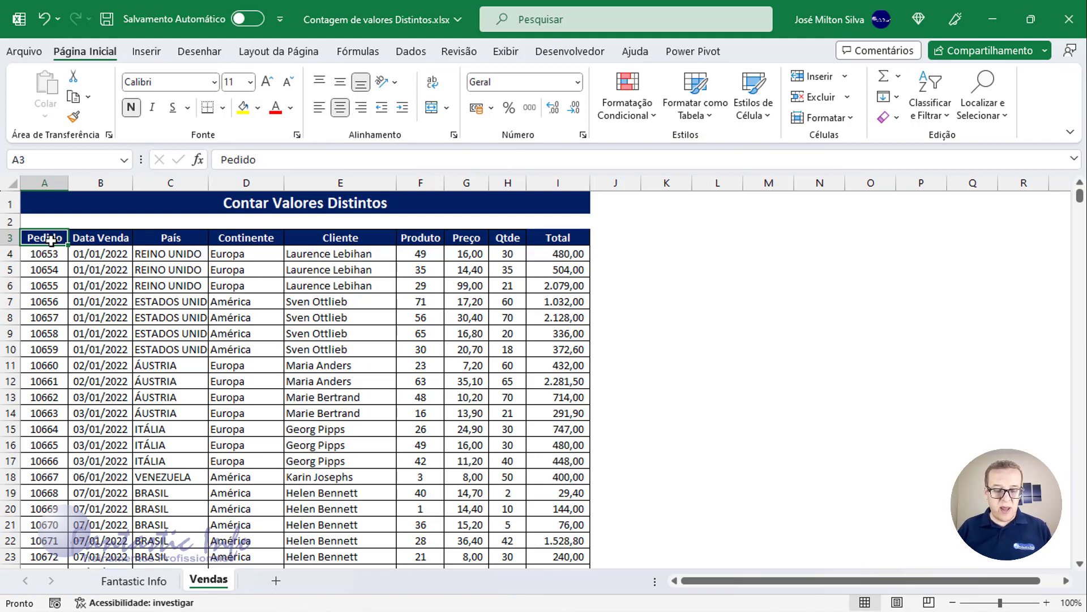
key("ctrl+shift+End")
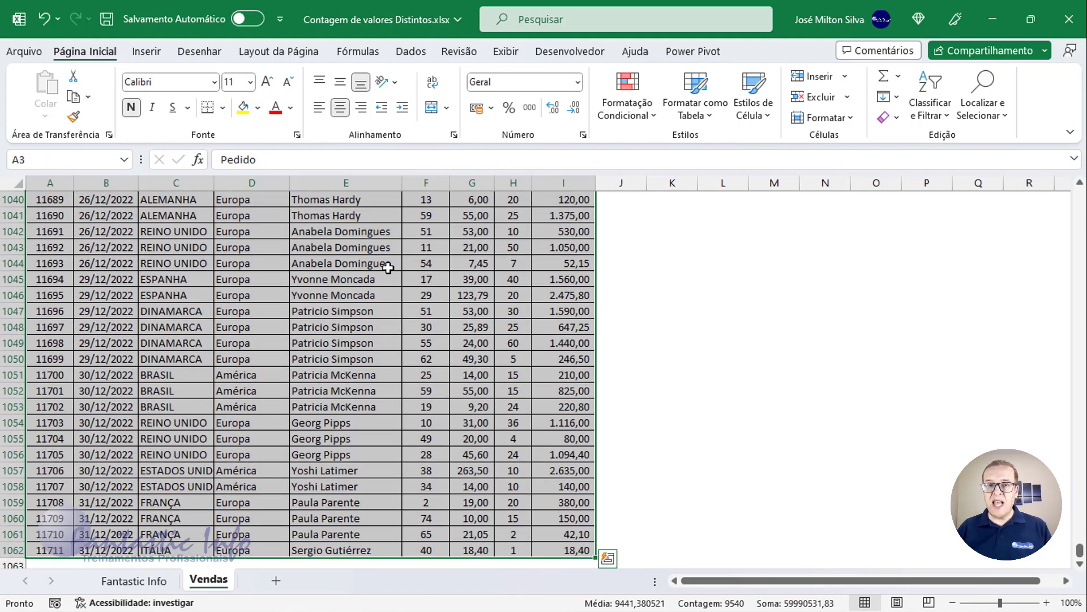
left_click(149, 57)
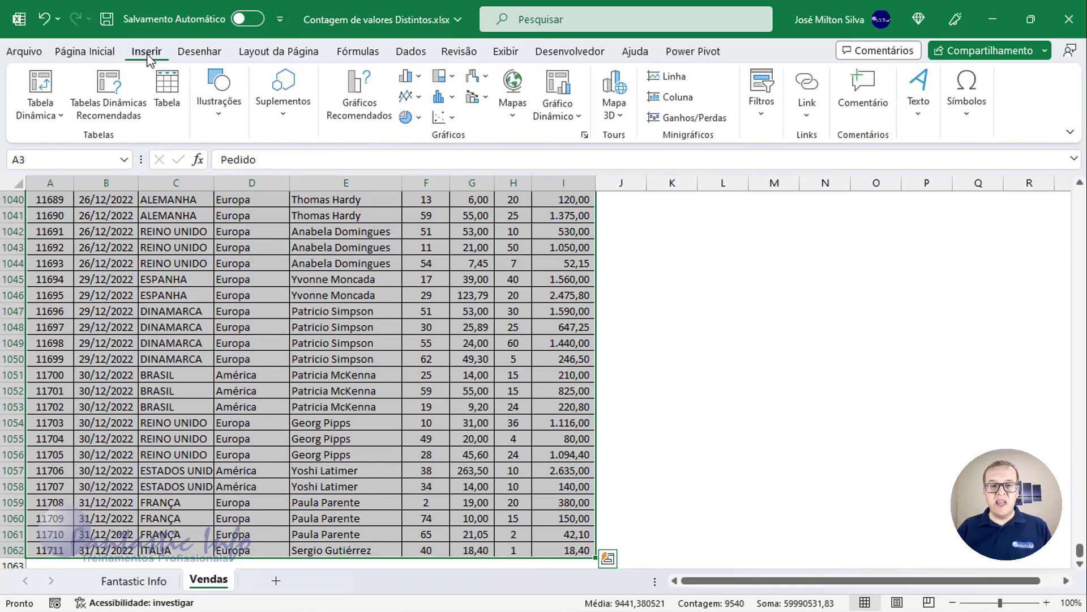
left_click(63, 116)
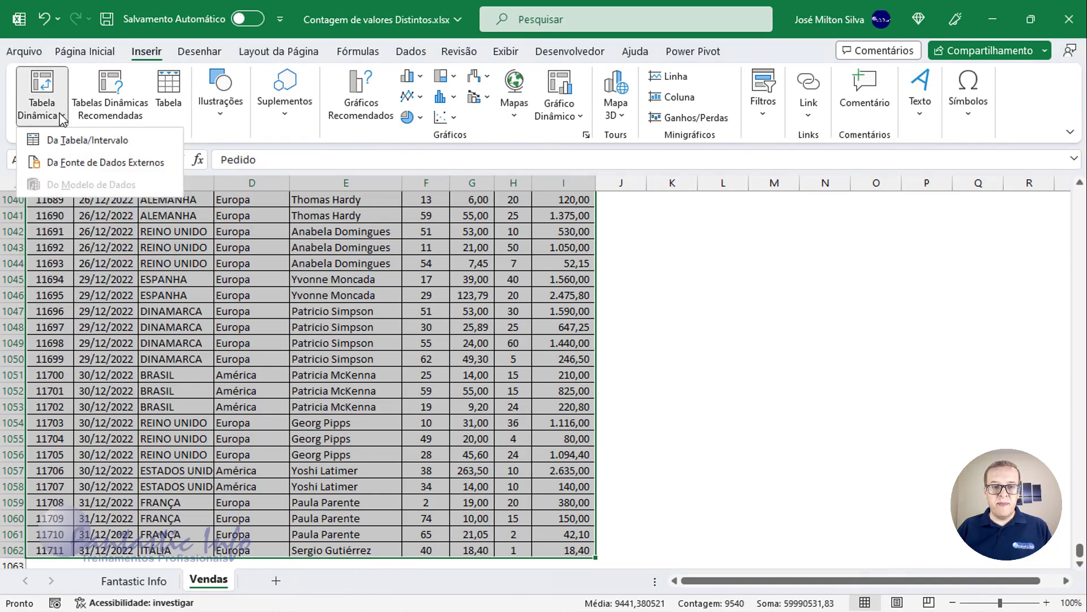
left_click(93, 146)
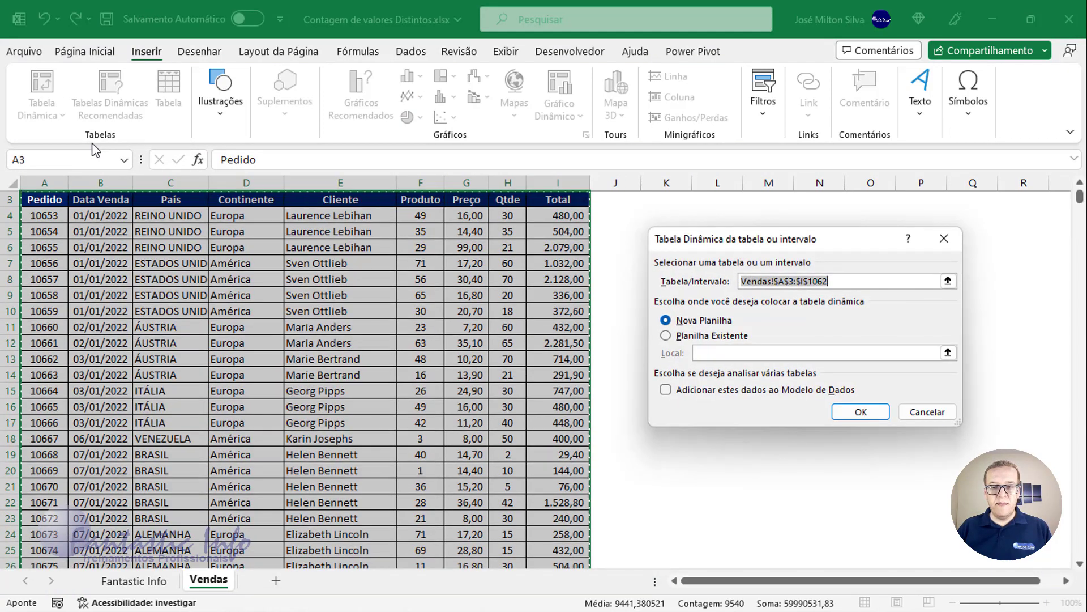
left_click_drag(711, 240, 375, 164)
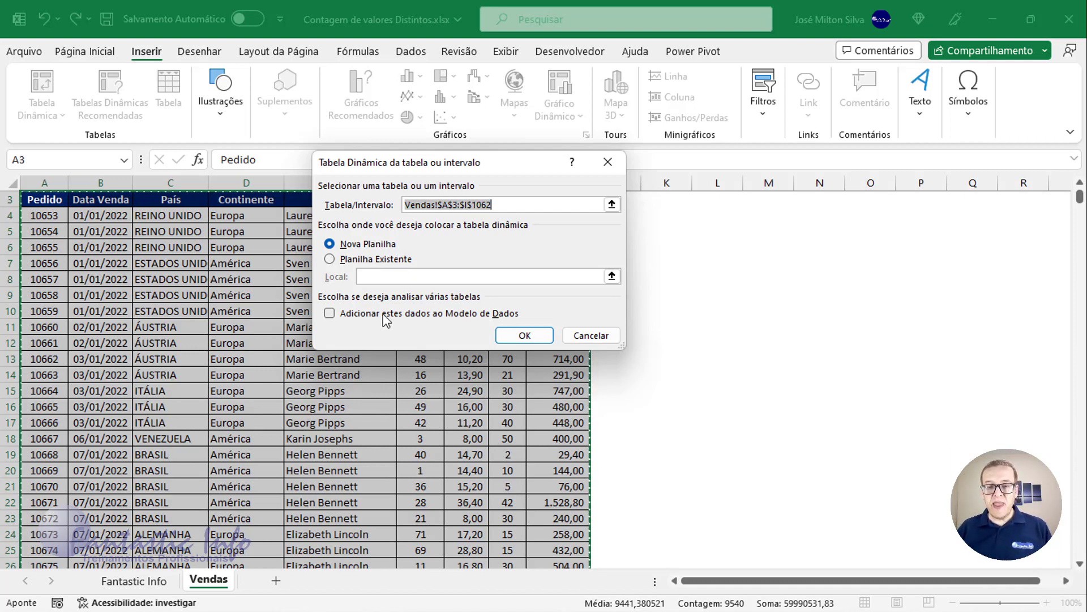
key("ctrl")
key("ctrl")
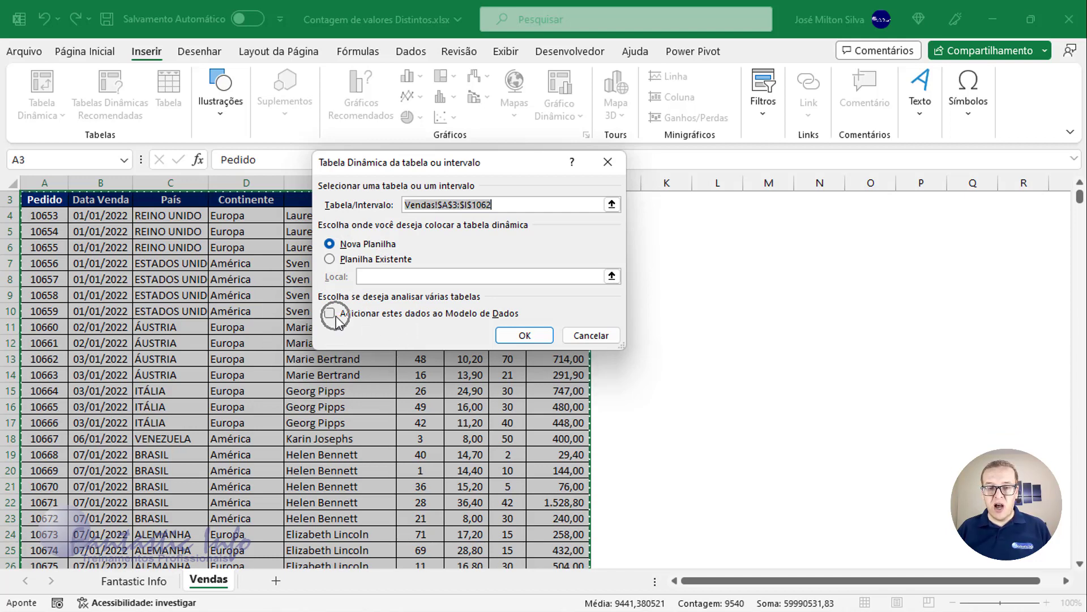
left_click(335, 316)
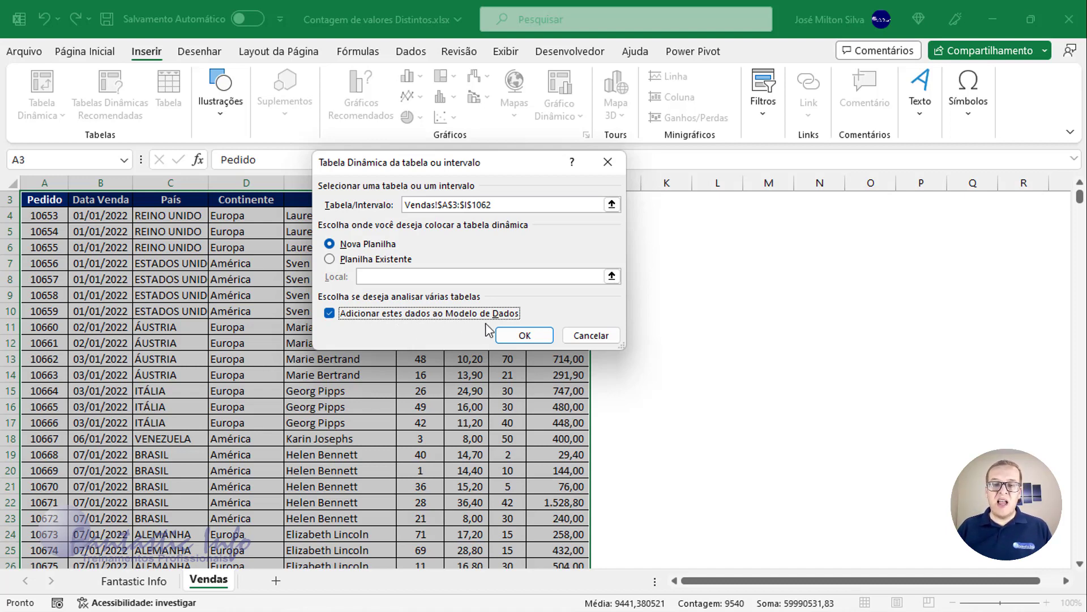
left_click(517, 337)
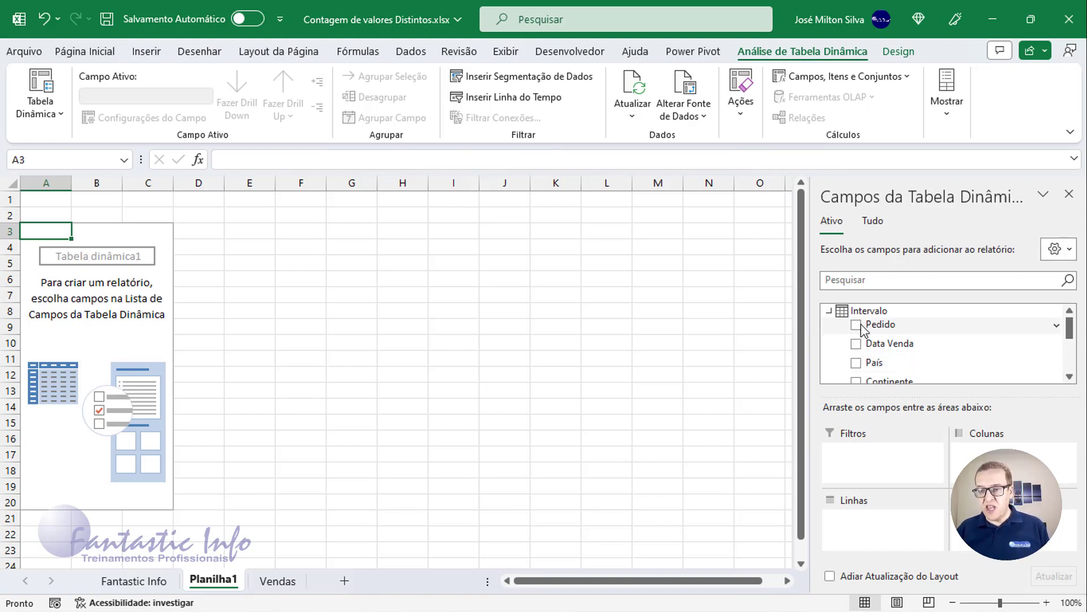
key("ctrl")
key("ctrl")
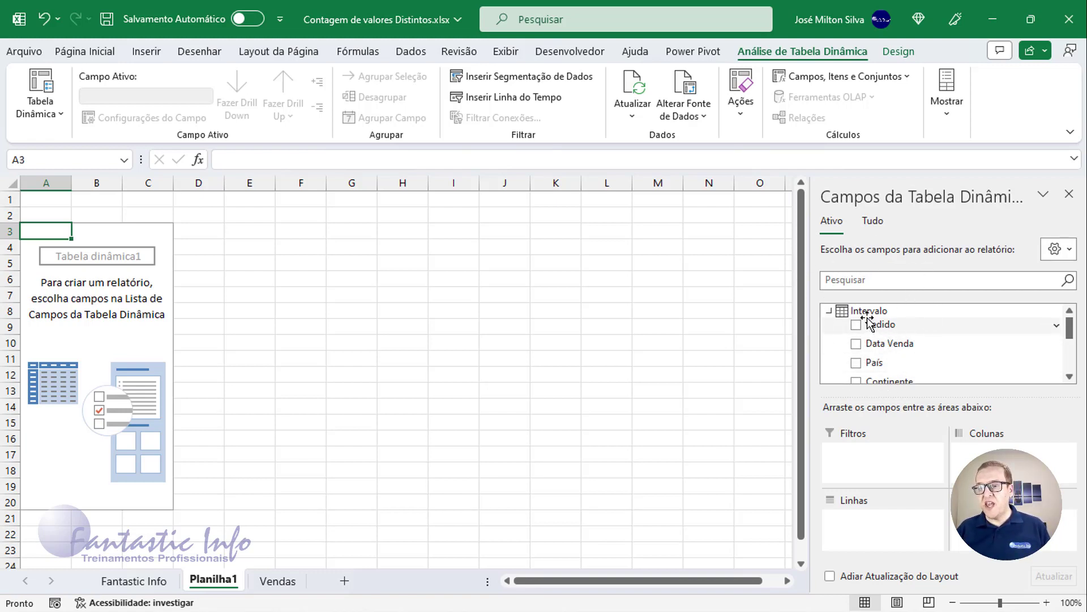
key("ctrl")
key("ctrl")
key("ctrl")
key("ctrl")
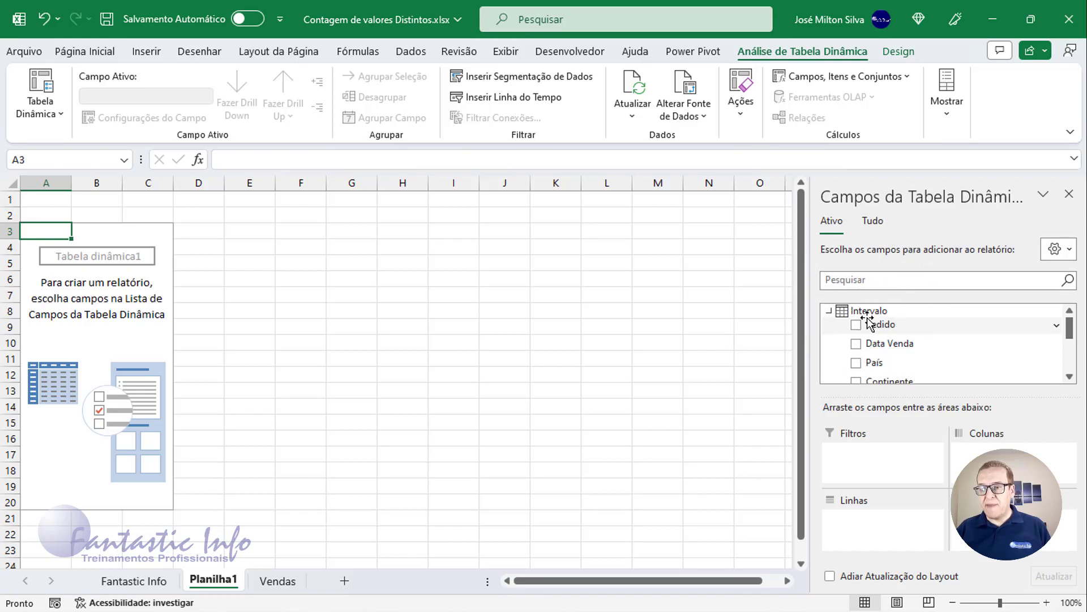
key("ctrl")
key("ctrl")
key("ctrl")
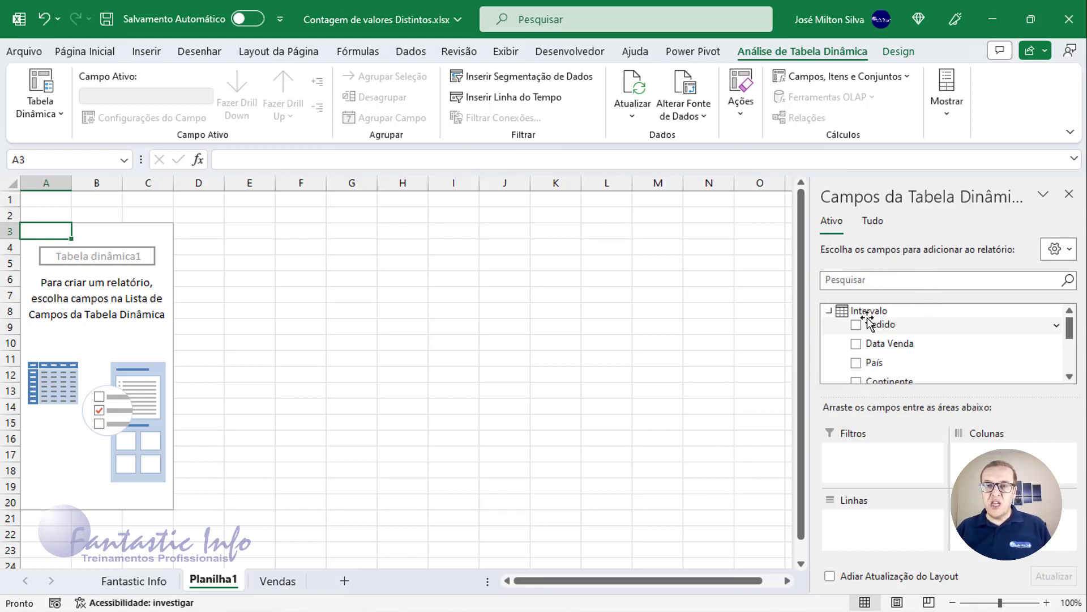
- Look through the fields available in the Intervalo table of the PivotTable field list
left_click(1070, 376)
left_click(1069, 376)
left_click(1070, 376)
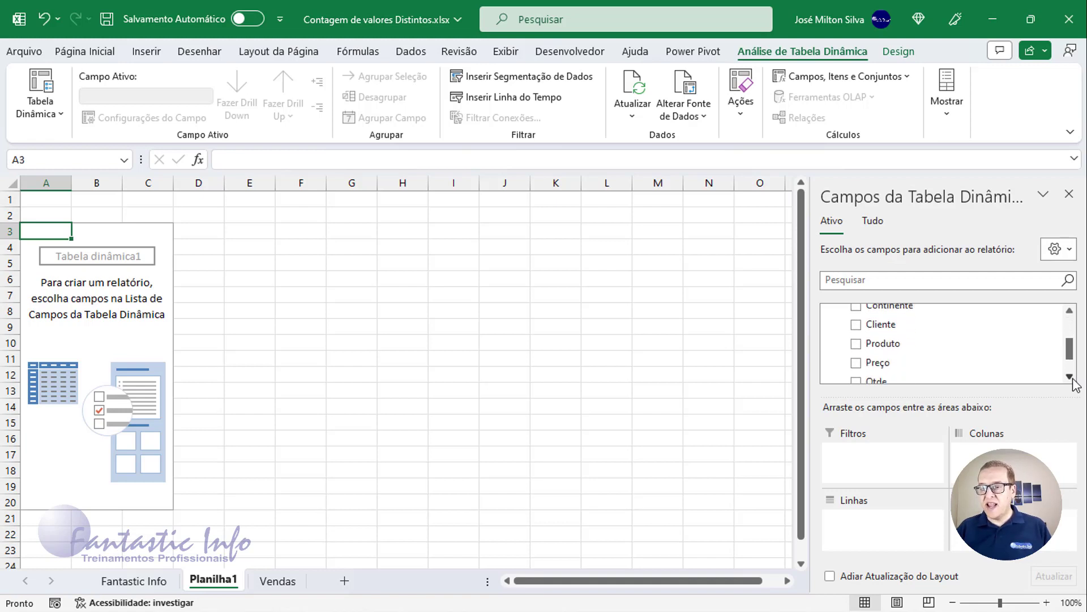
left_click(1070, 376)
left_click(1070, 376)
left_click_drag(1071, 358, 1072, 327)
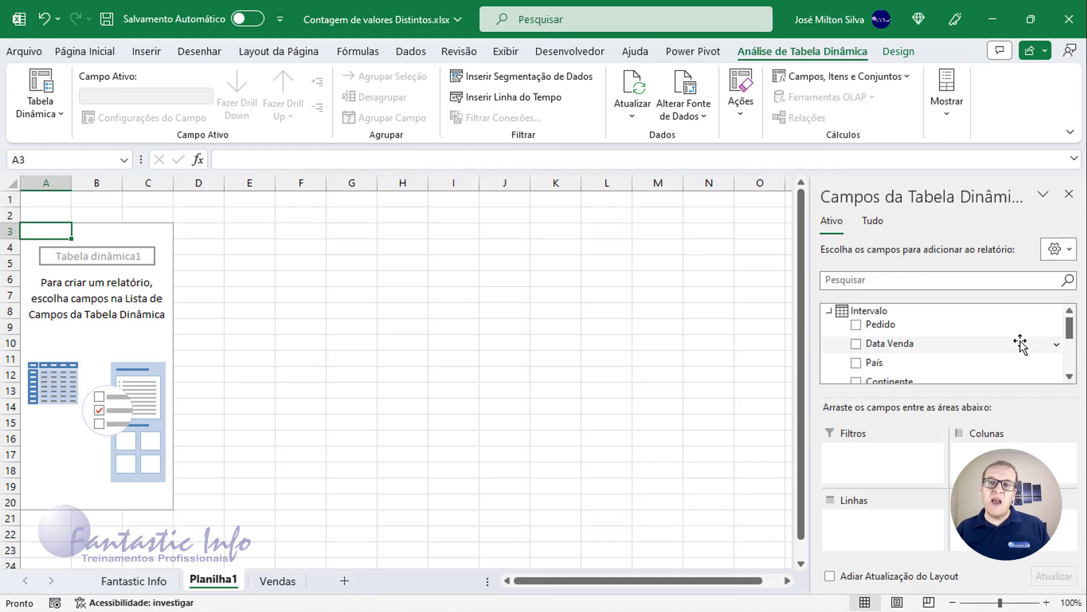
left_click(1070, 377)
left_click(1070, 377)
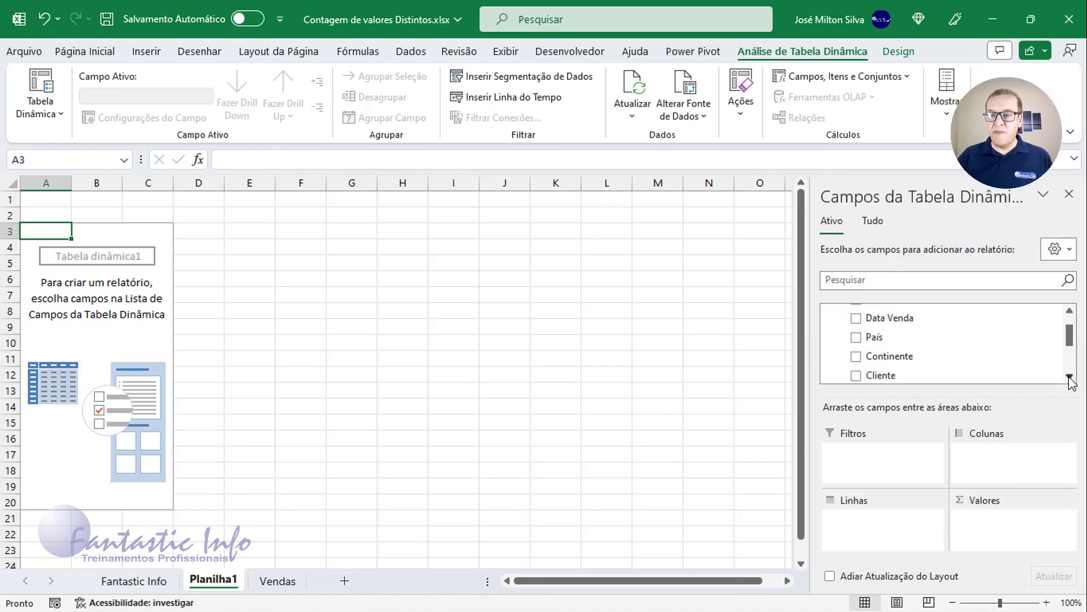
left_click(1070, 378)
left_click(1069, 377)
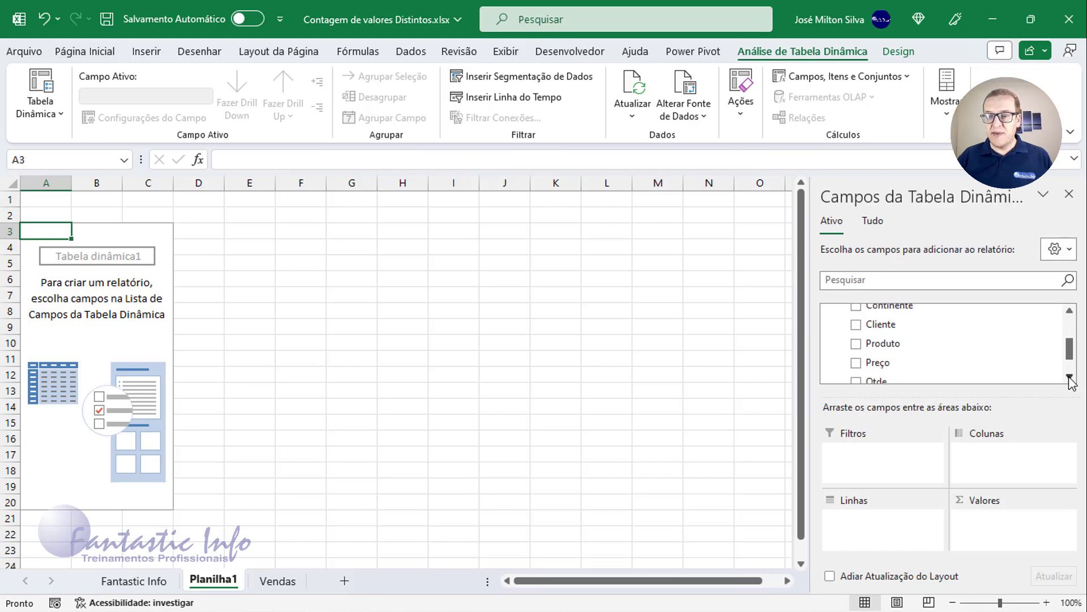
- Add the País field to the PivotTable rows and check the resulting list of countries
left_click(1070, 311)
left_click(1070, 311)
left_click_drag(850, 313, 867, 533)
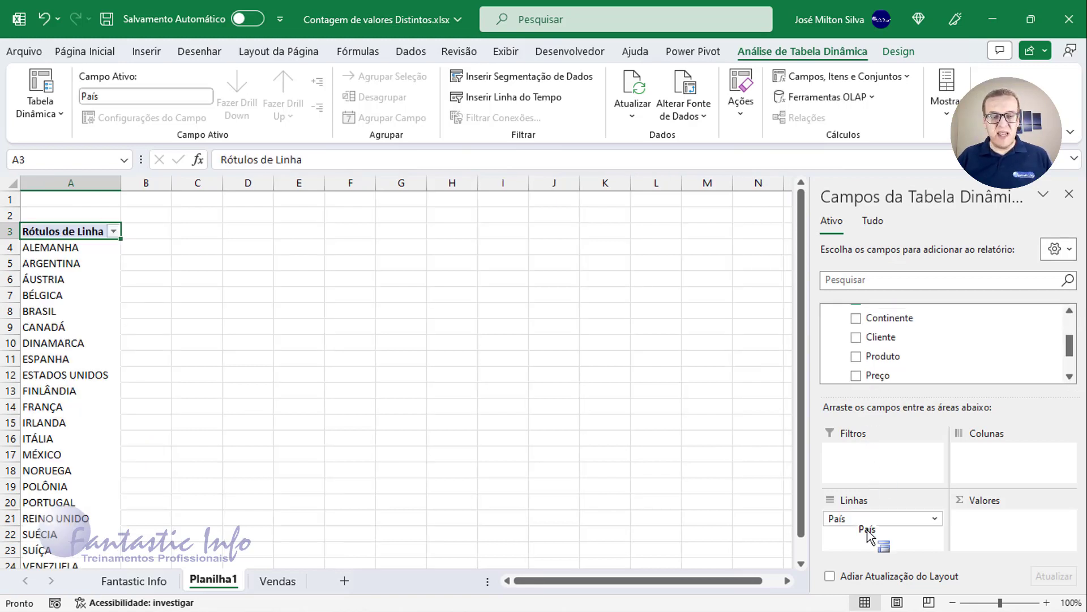
scroll(73, 291, "down", 3)
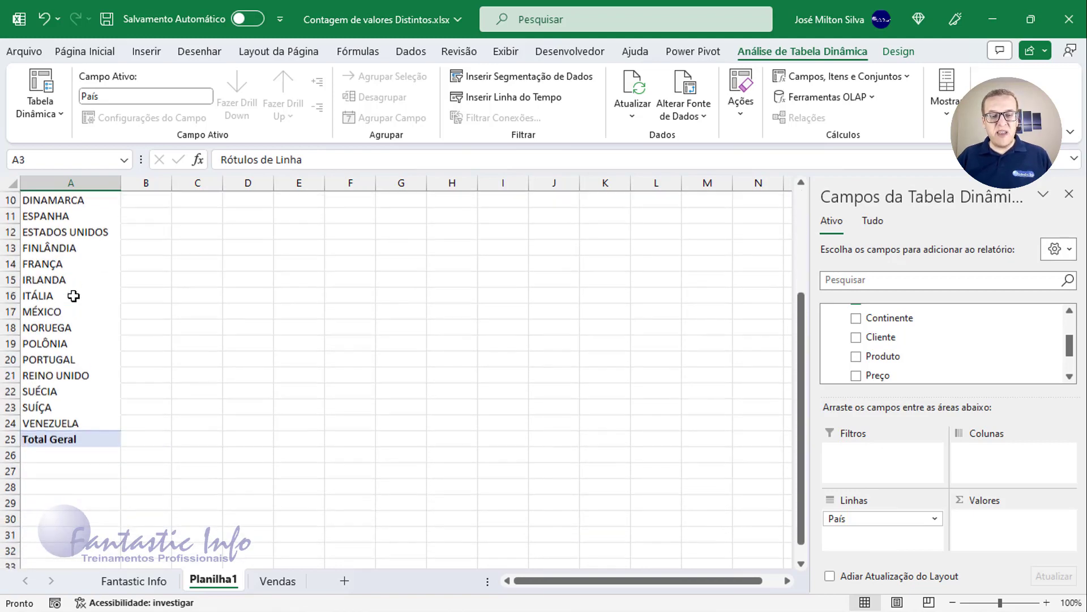
scroll(72, 300, "up", 3)
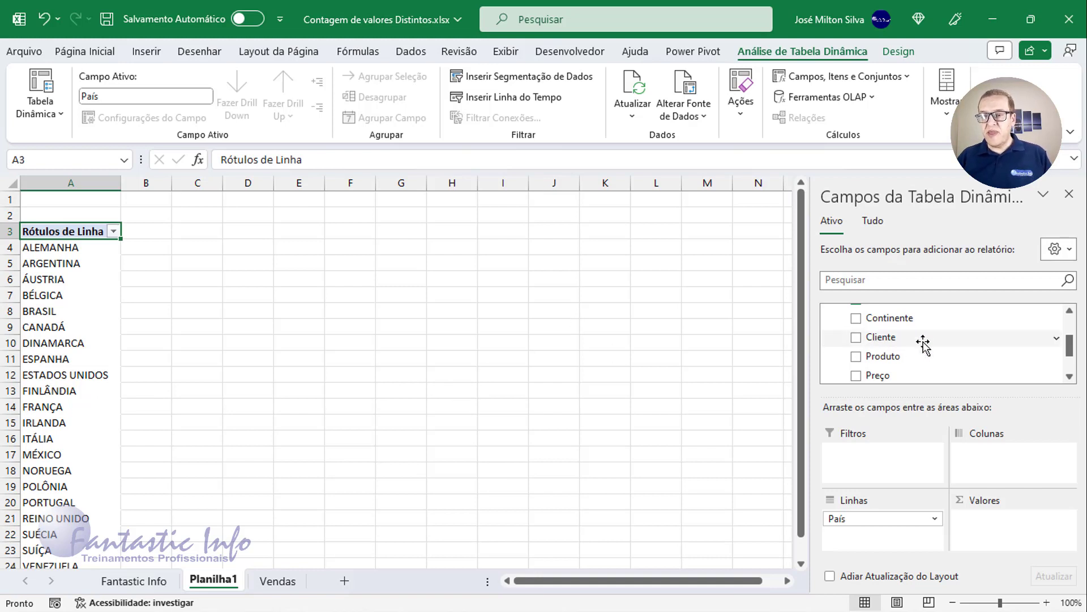
- Add the Cliente field to the PivotTable values and review the count for each country
scroll(923, 342, "up", 3)
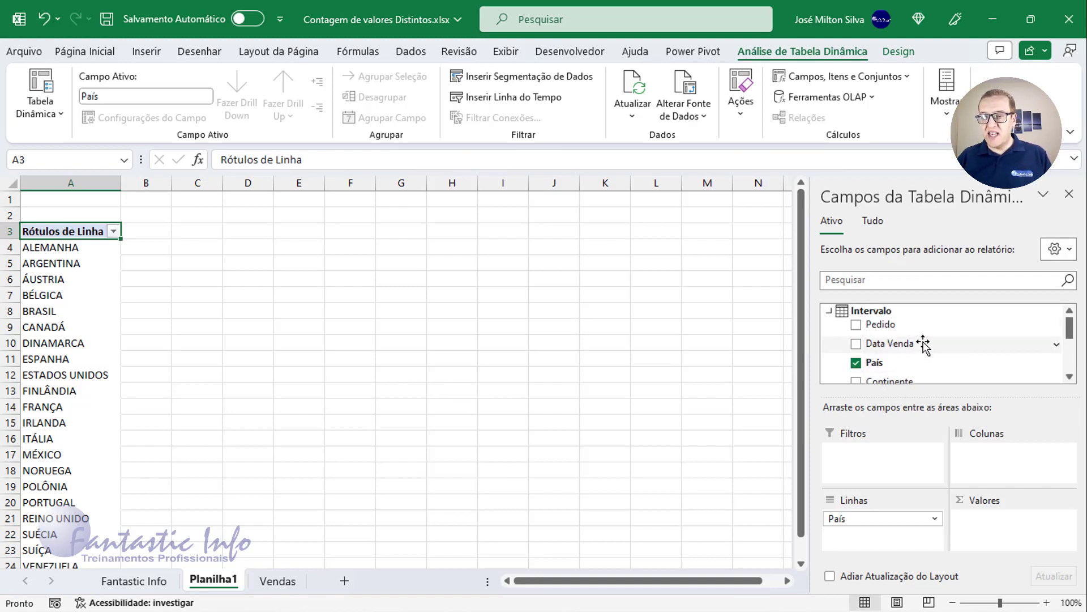
scroll(923, 342, "down", 3)
scroll(924, 343, "up", 2)
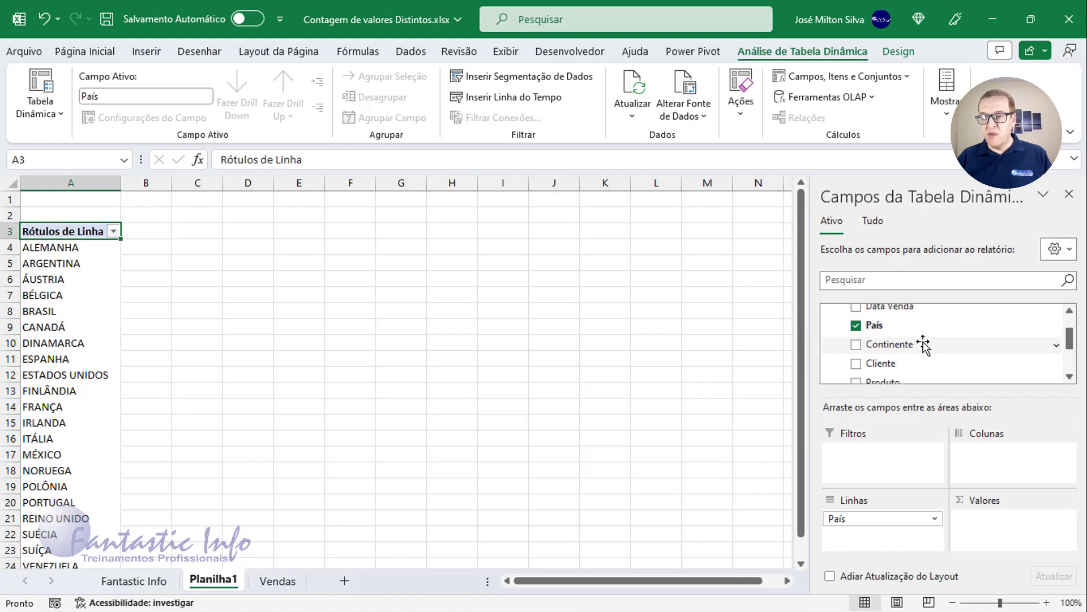
left_click_drag(905, 362, 1003, 532)
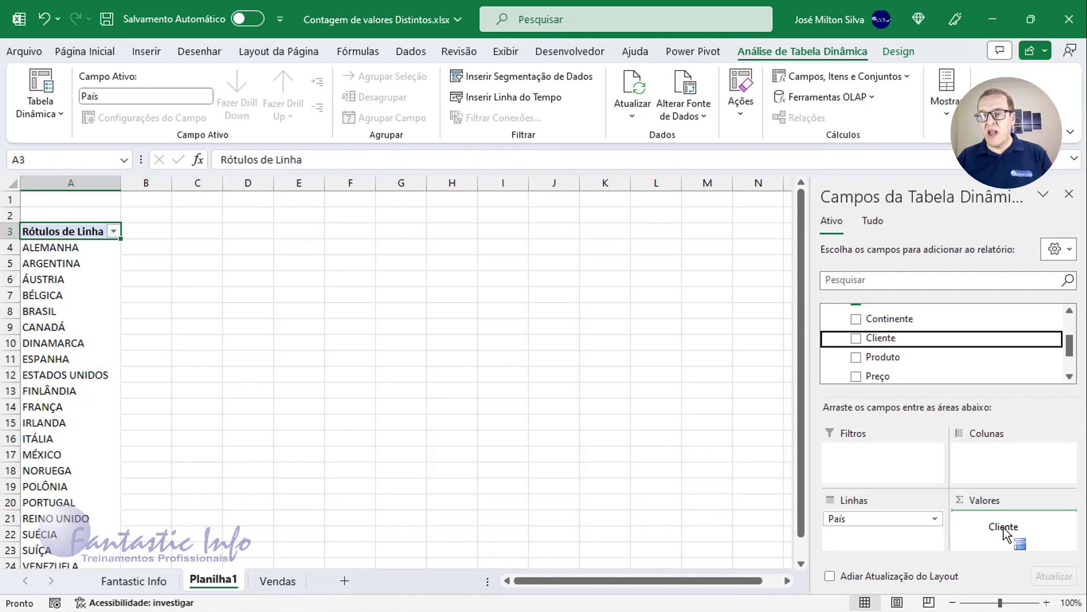
left_click_drag(1003, 533, 1004, 534)
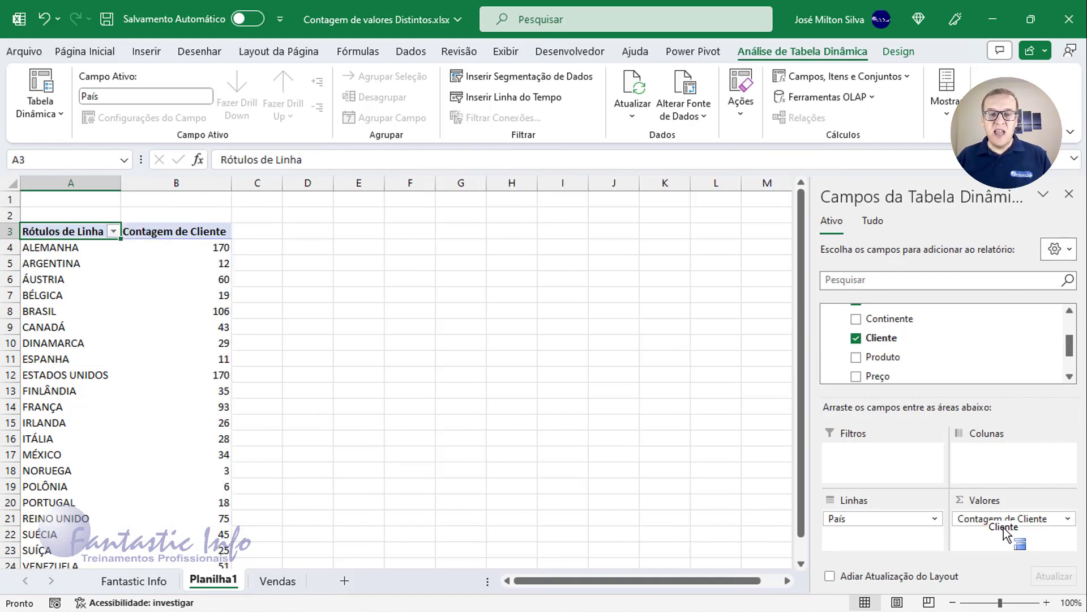
scroll(206, 316, "down", 1)
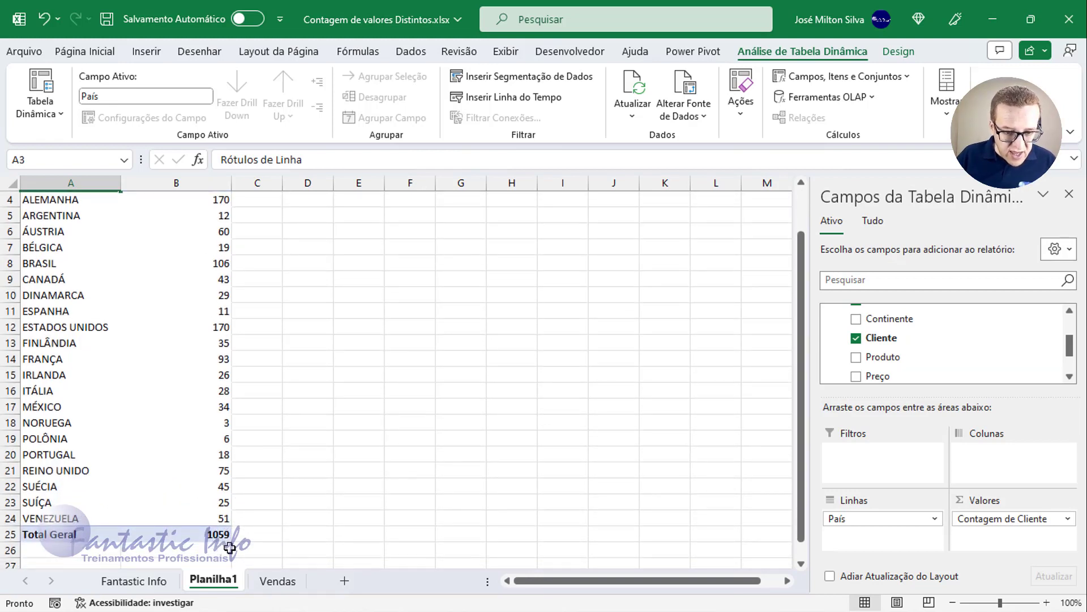
scroll(229, 547, "up", 1)
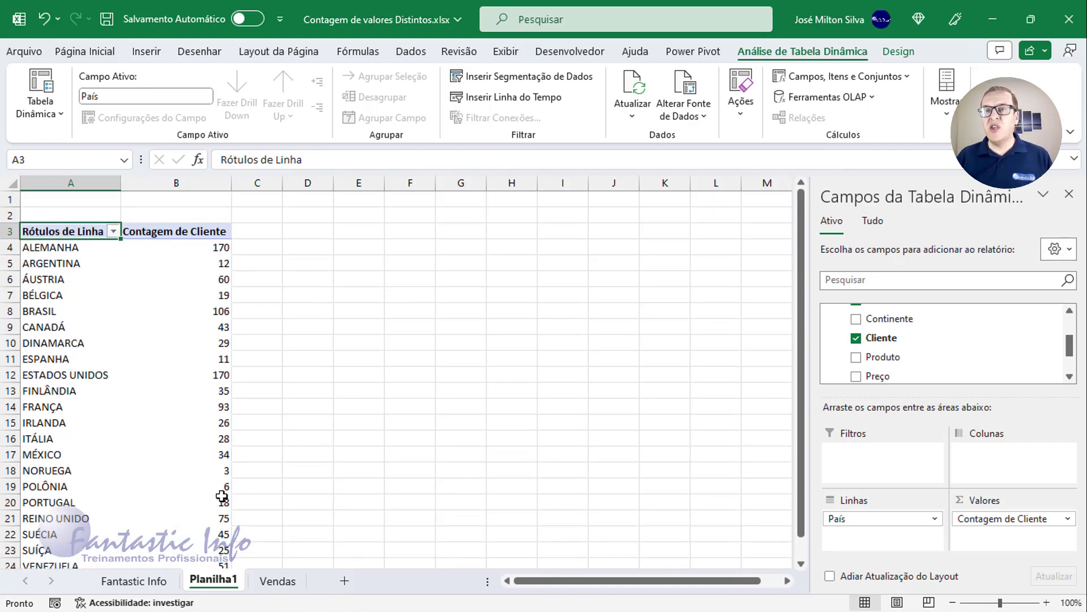
- Summarize the Cliente values by distinct count (Contagem distinta) instead of the plain count
mouse_move(222, 496)
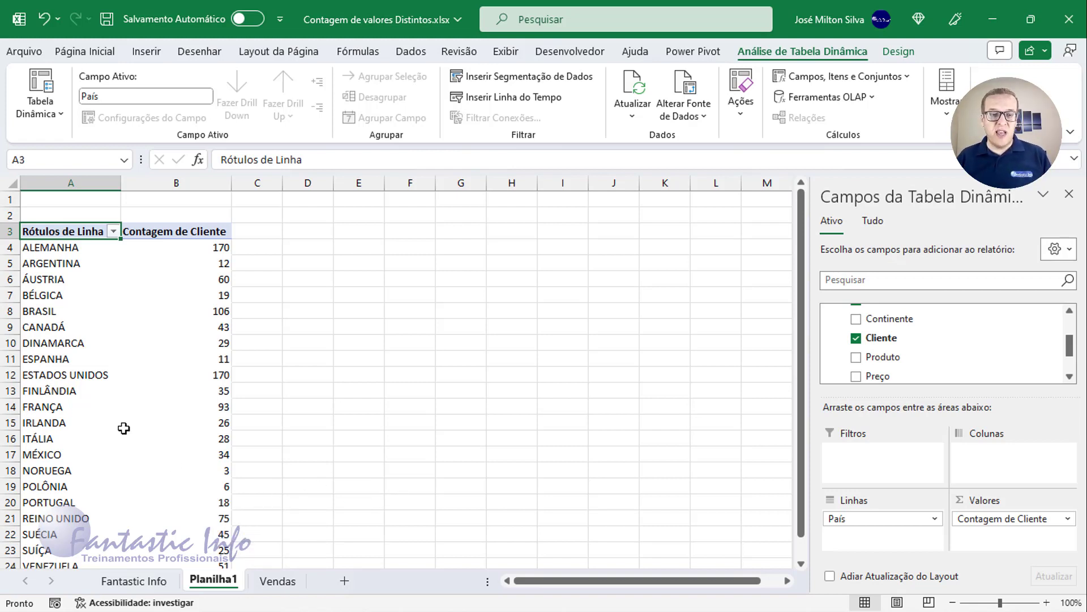
right_click(197, 249)
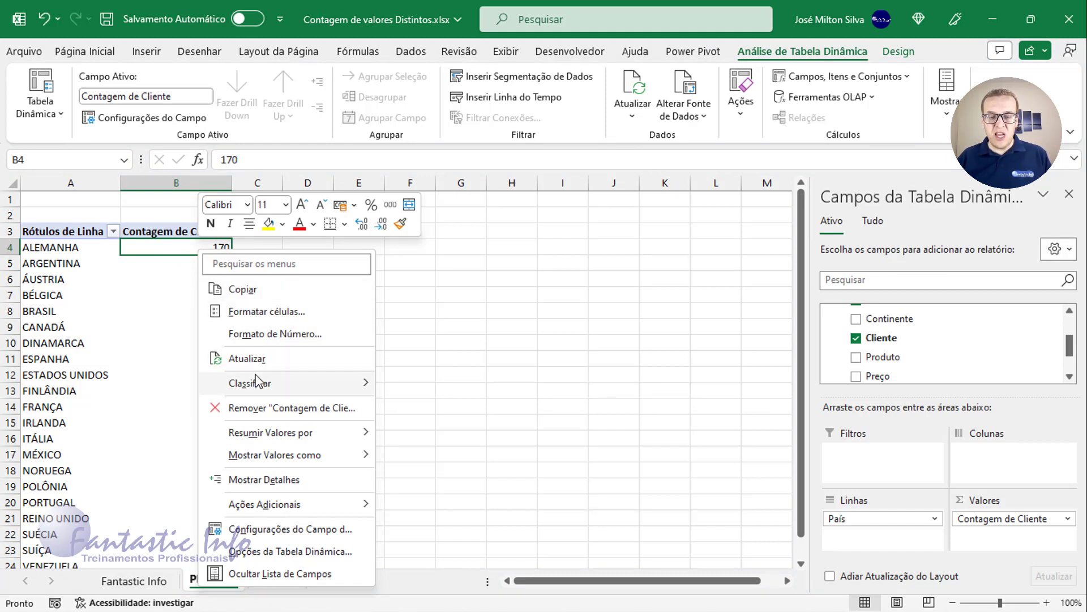
mouse_move(257, 381)
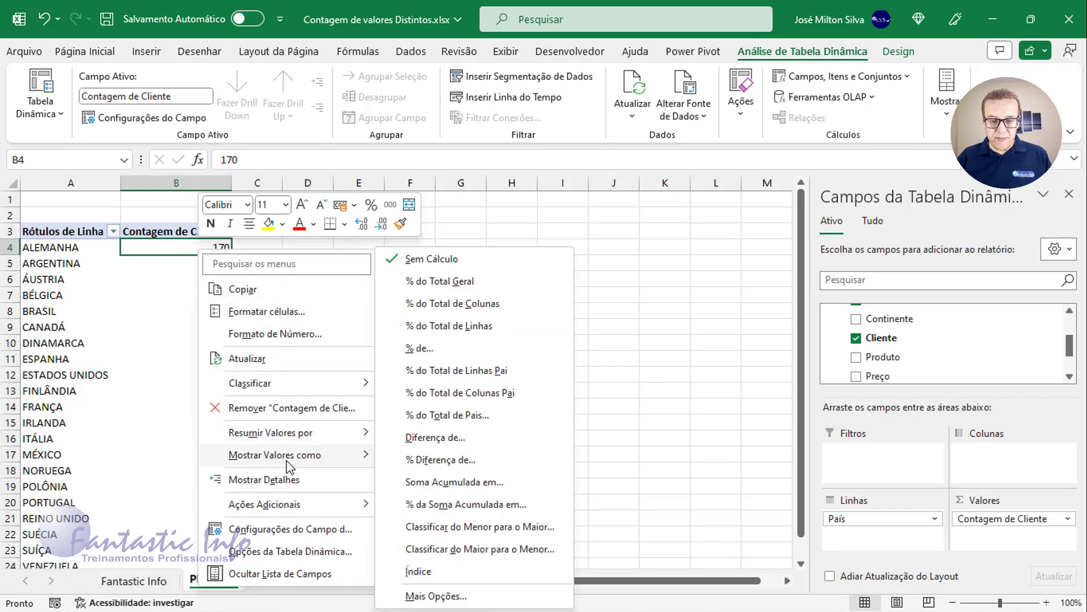
mouse_move(291, 439)
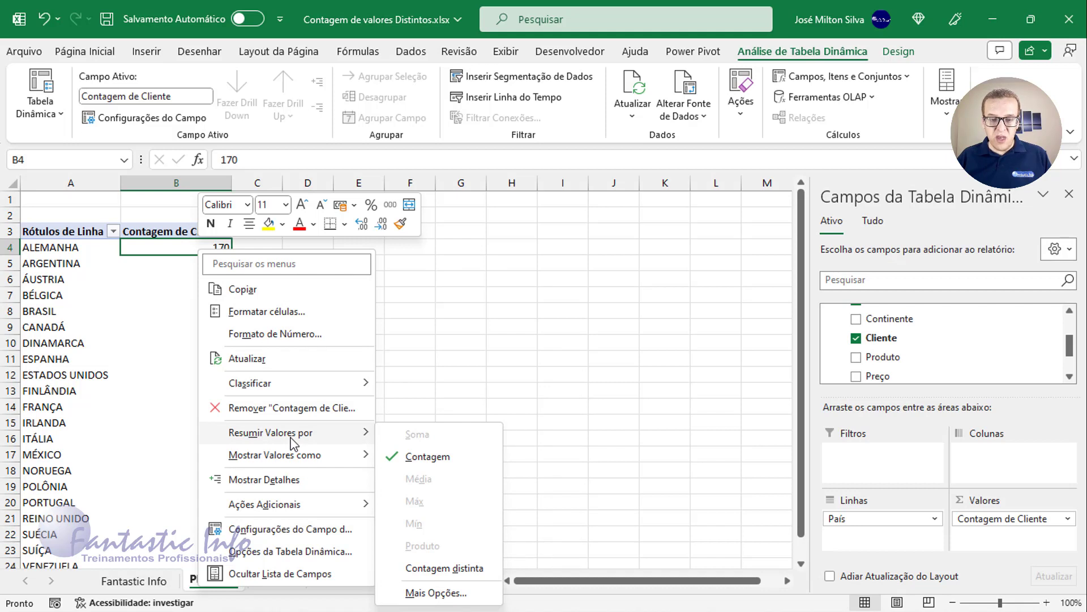
left_click(452, 568)
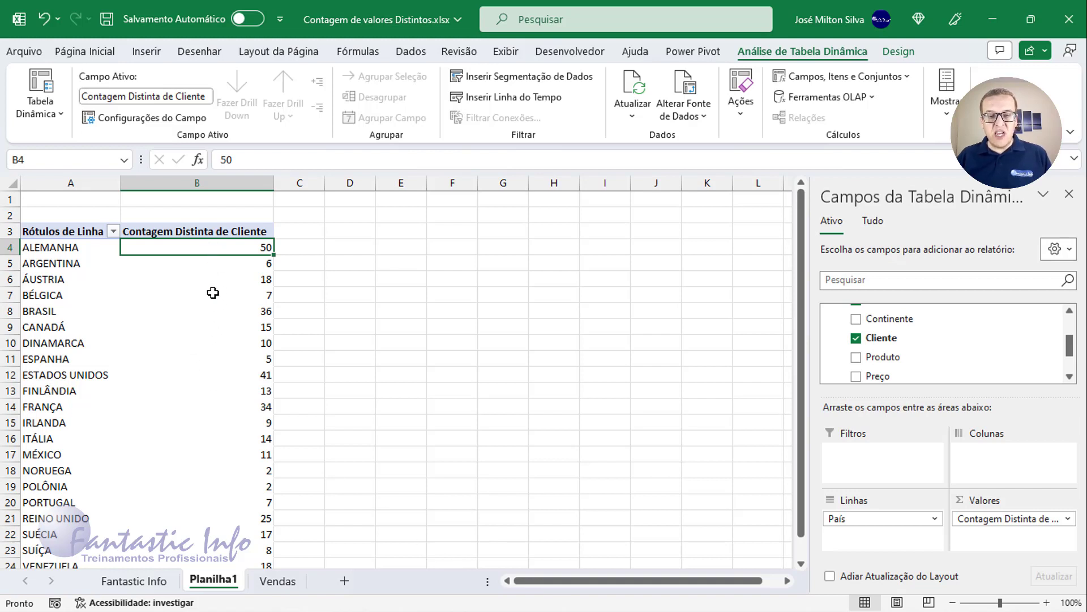
mouse_move(228, 259)
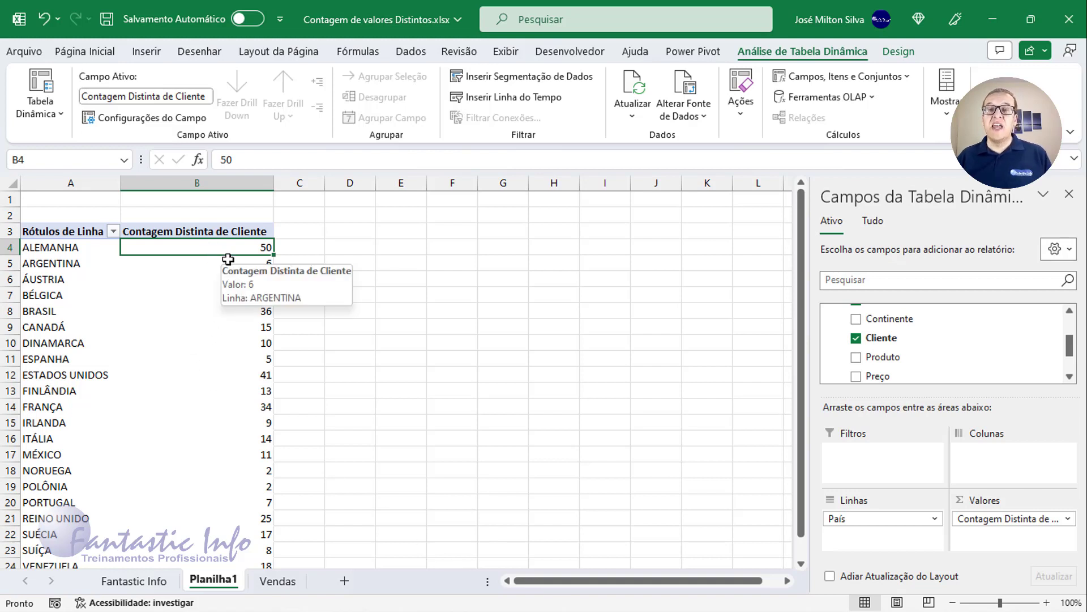
- Review the distinct customer counts per country down to the grand total, and select empty cell E3 beside the PivotTable
scroll(222, 263, "down", 1)
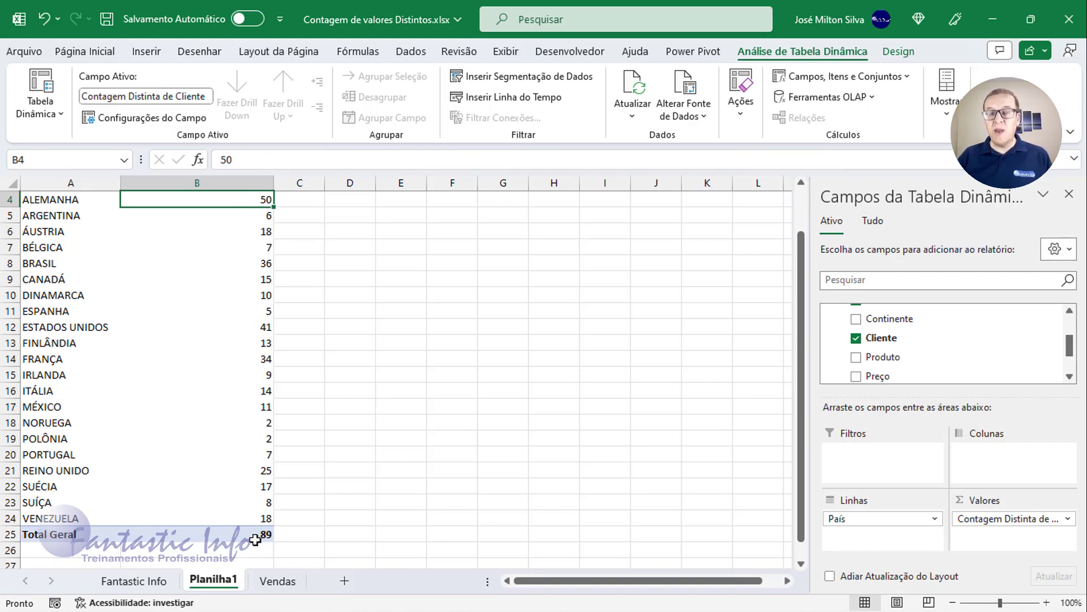
mouse_move(256, 540)
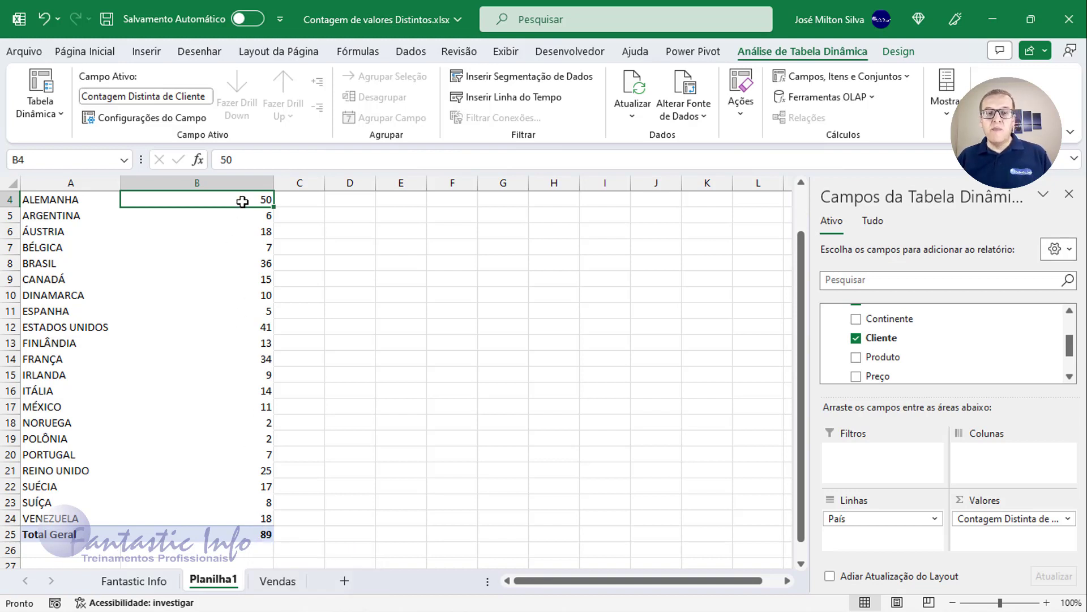
mouse_move(232, 203)
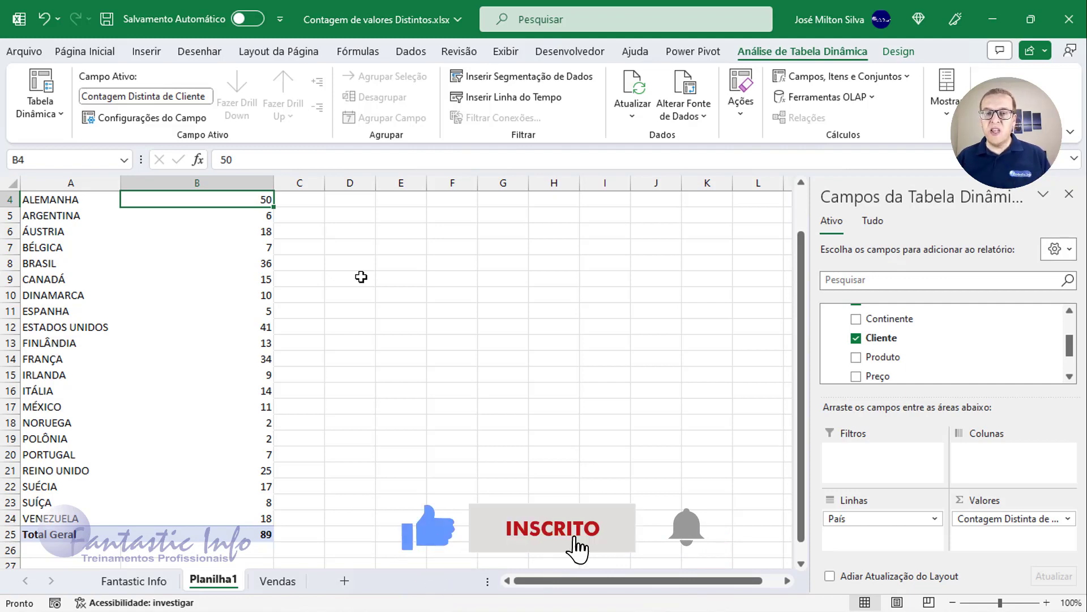
scroll(366, 277, "up", 1)
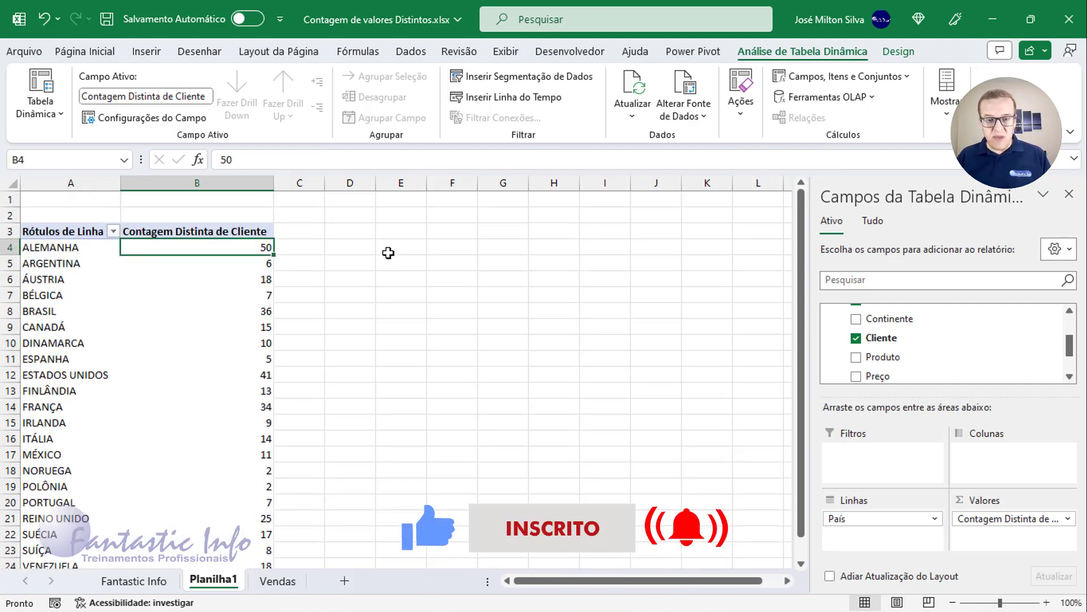
left_click(397, 235)
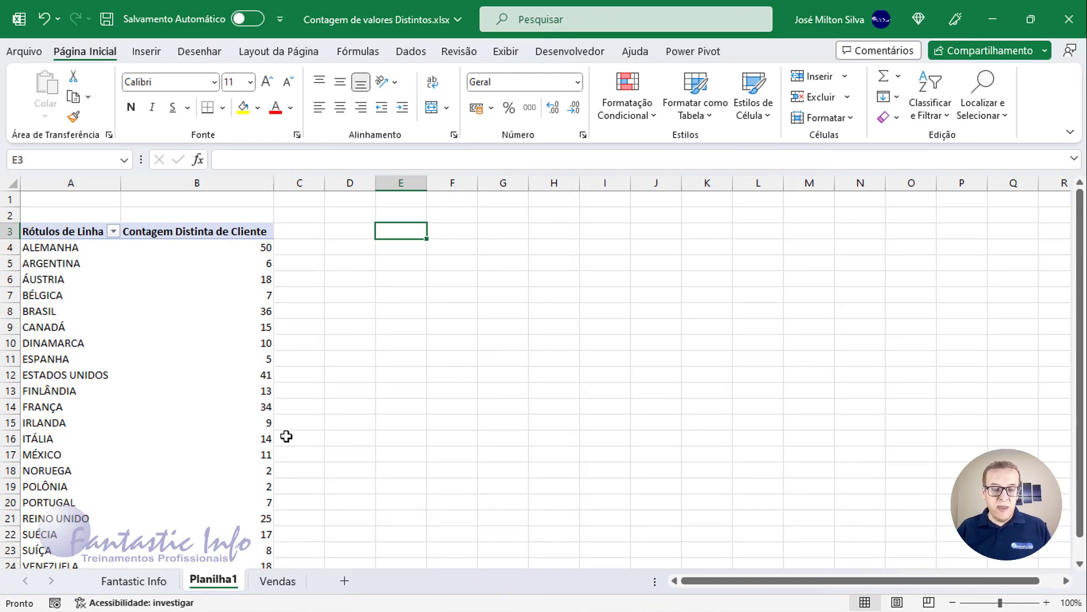
left_click(277, 582)
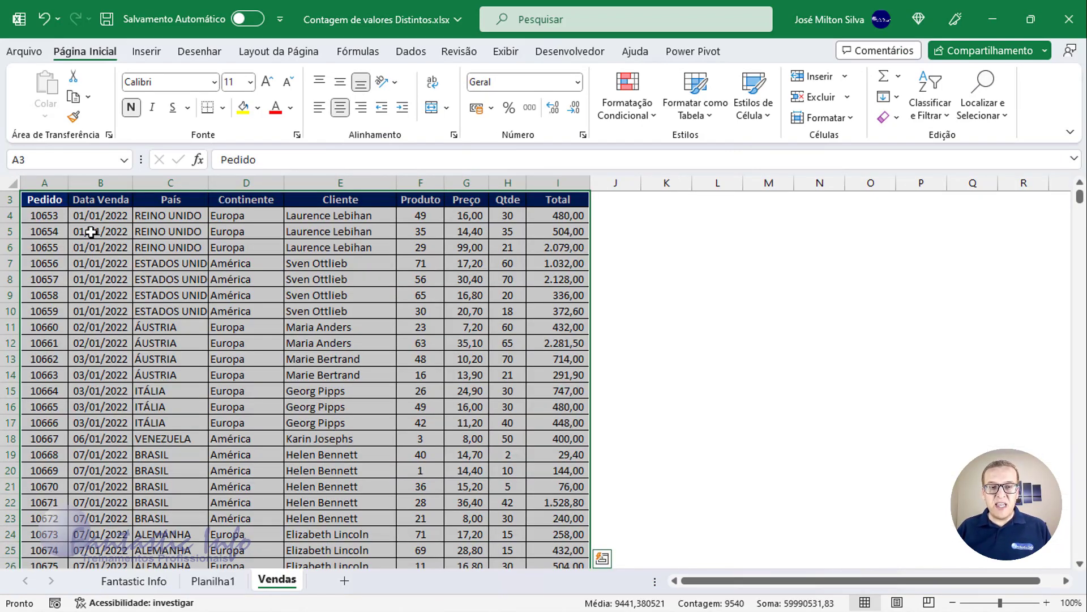
left_click(146, 51)
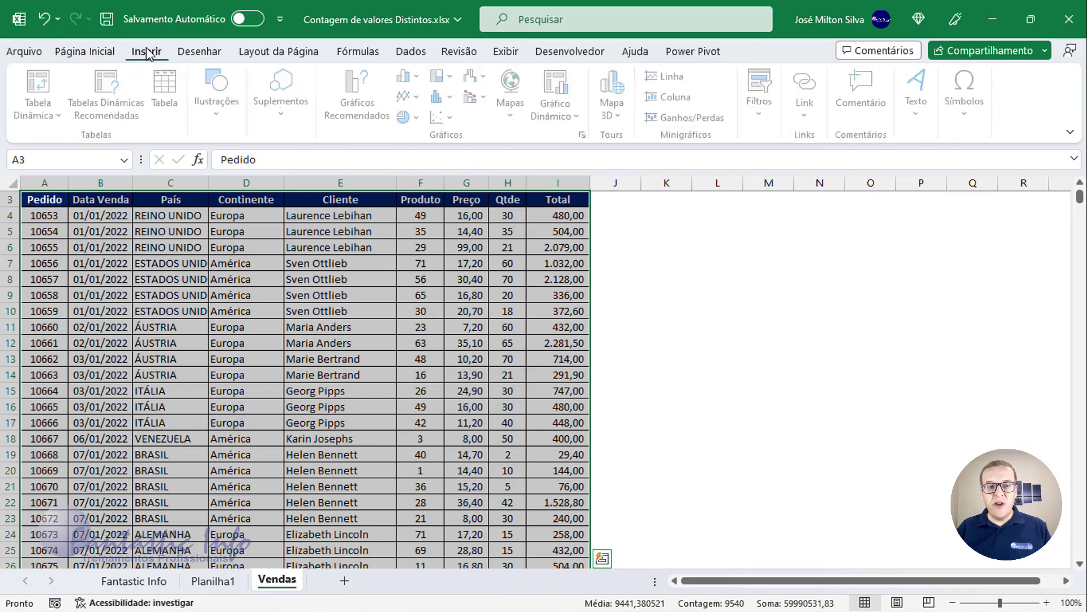
left_click(56, 110)
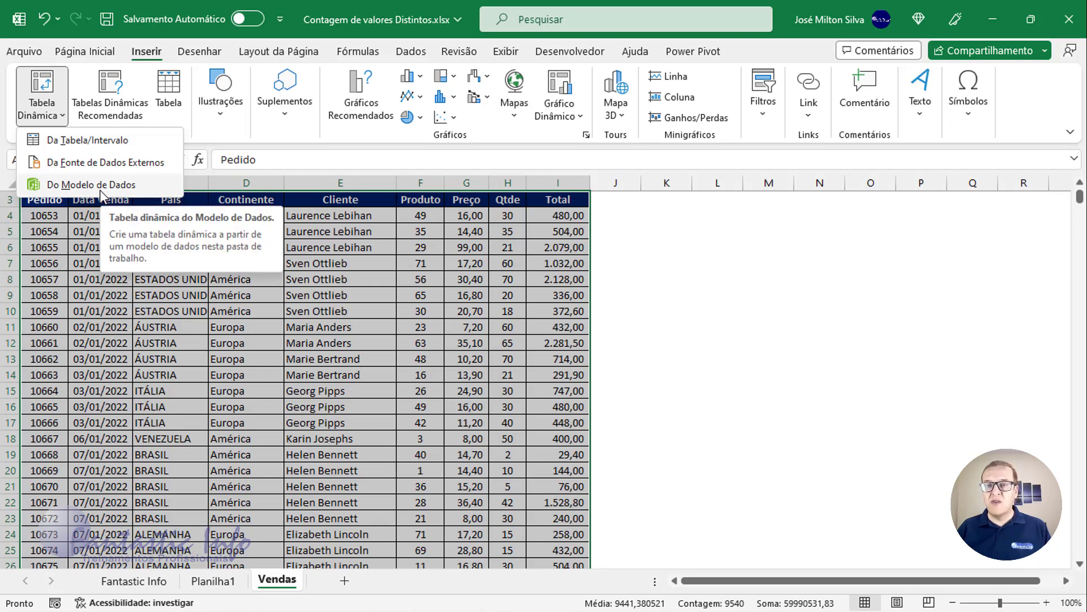
left_click(219, 587)
left_click(214, 582)
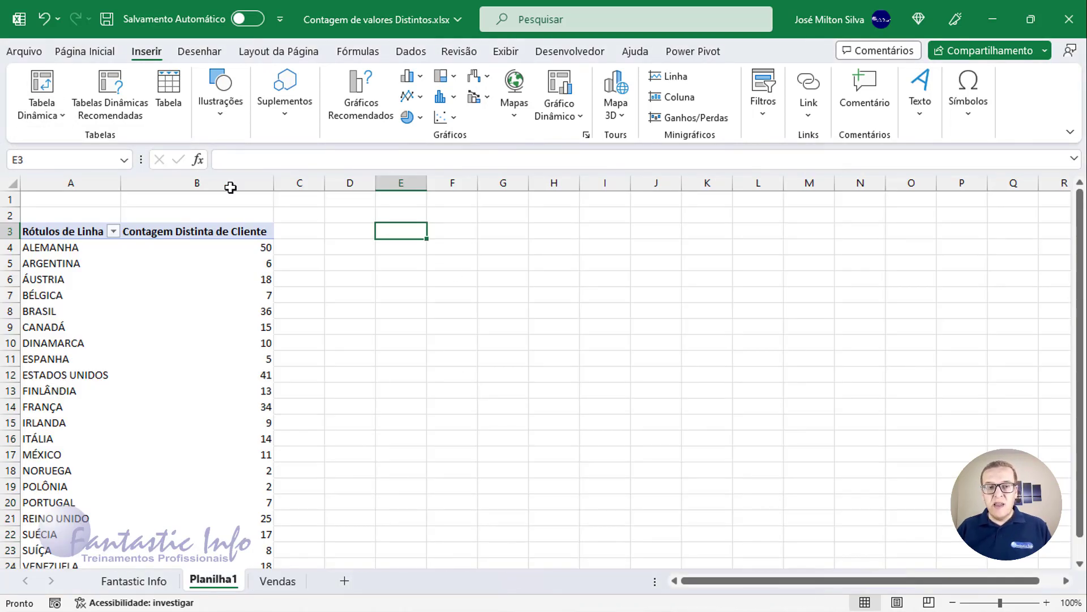
- Insert a second PivotTable from the Data Model (Do Modelo de Dados) in the existing sheet at Planilha1!$E$3
left_click(58, 112)
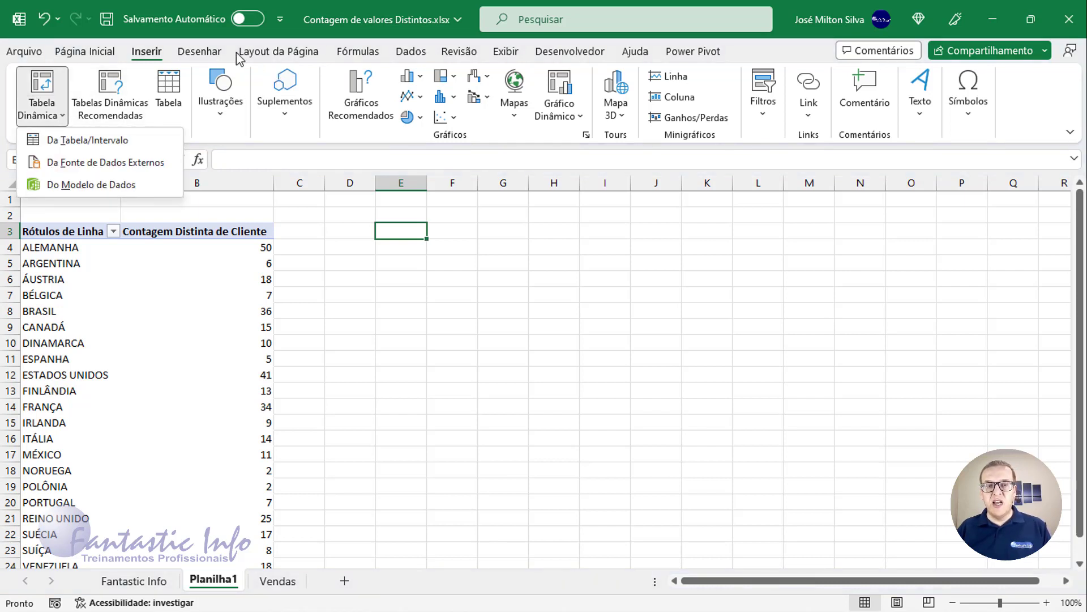
left_click(146, 55)
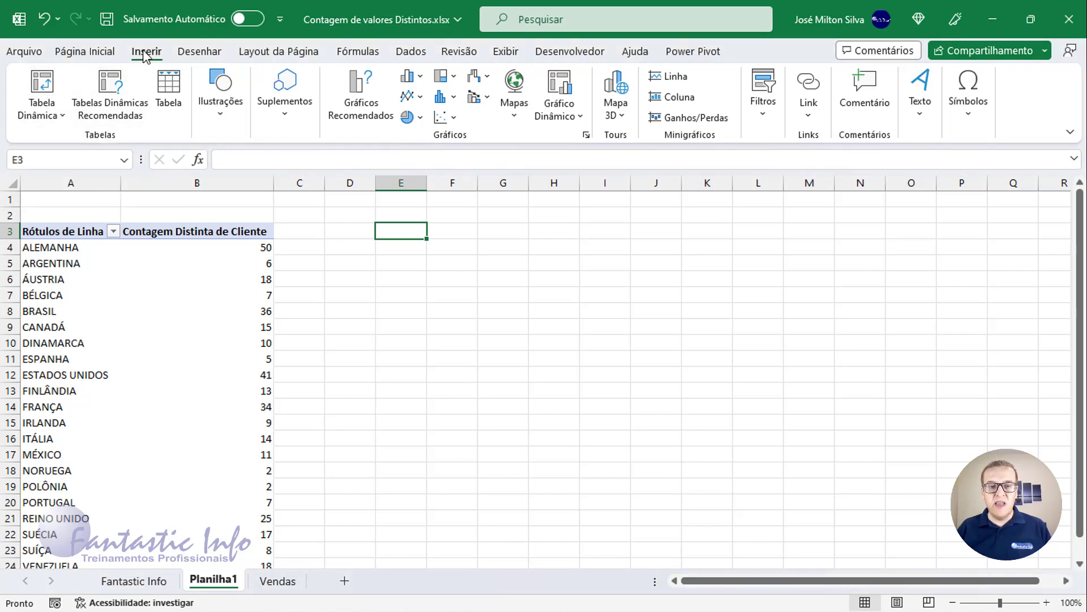
left_click(56, 111)
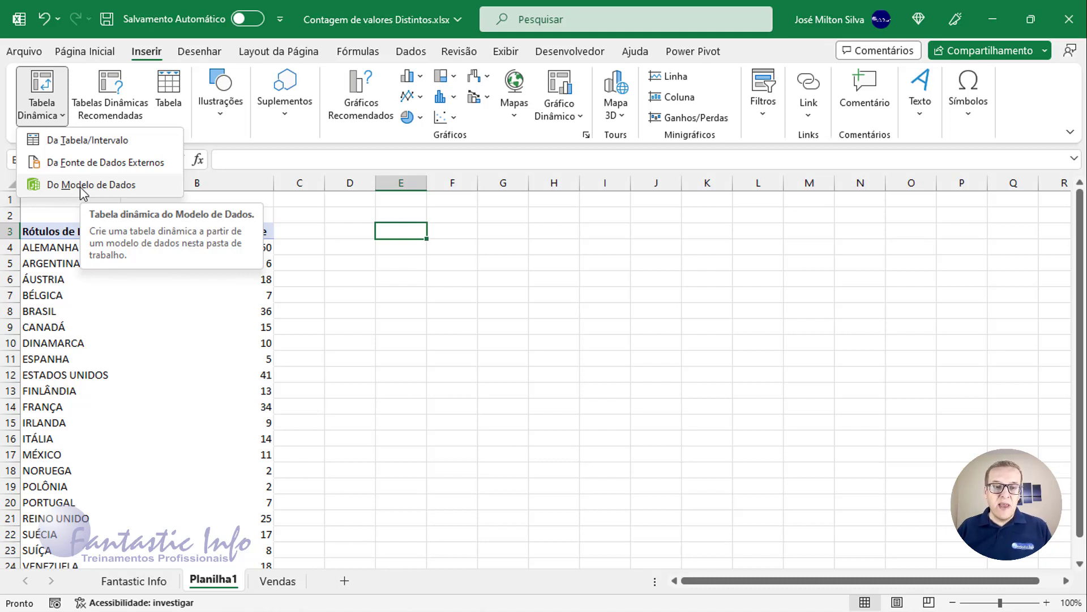
left_click(99, 191)
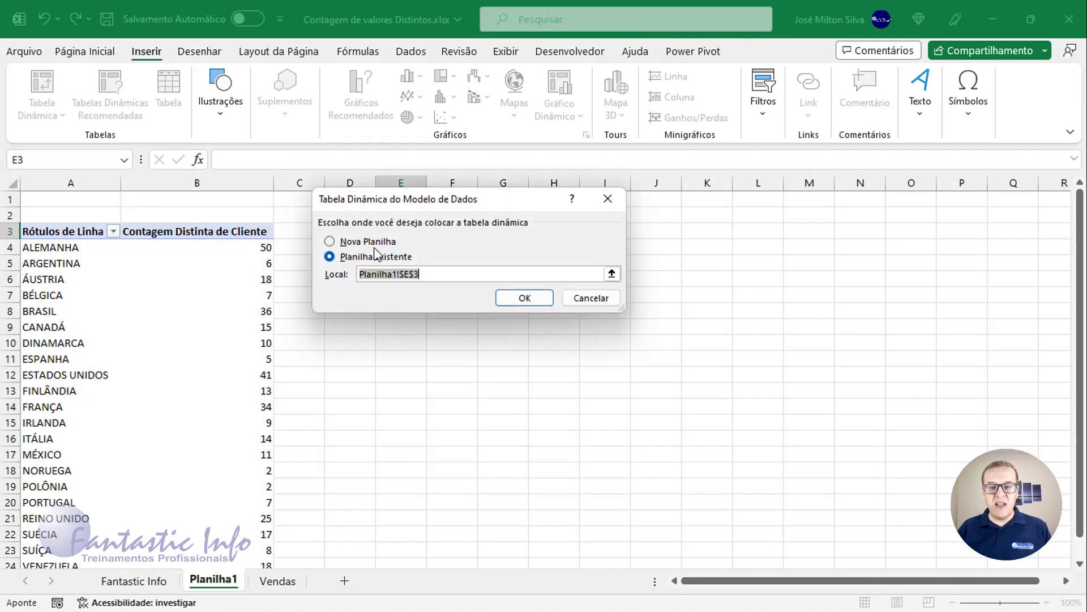
left_click_drag(416, 199, 607, 177)
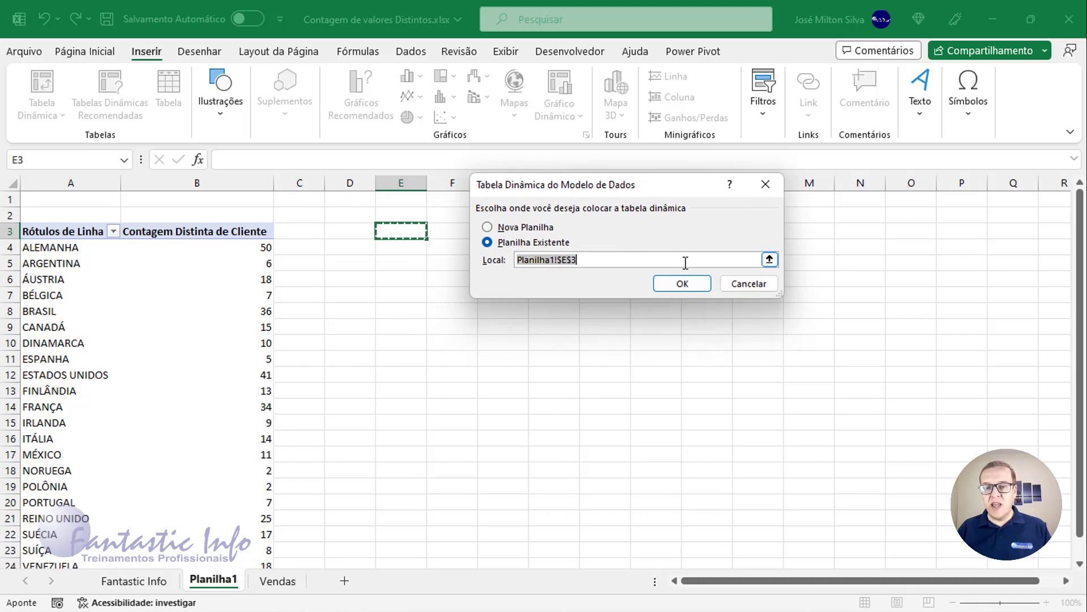
left_click(683, 283)
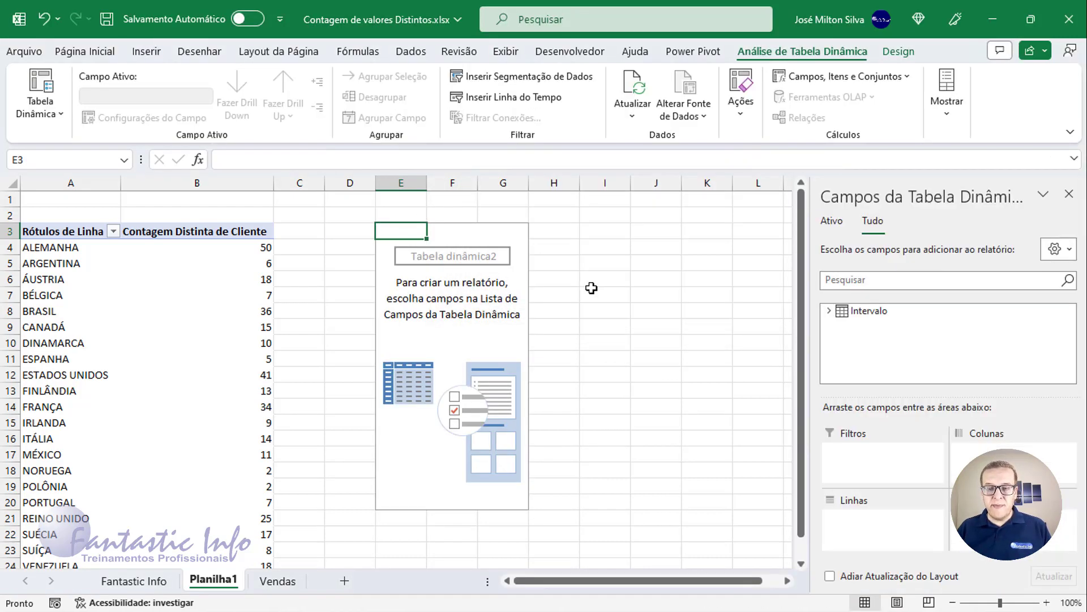
- Expand the Intervalo table and add its Continente field to the rows of the new PivotTable
left_click(828, 313)
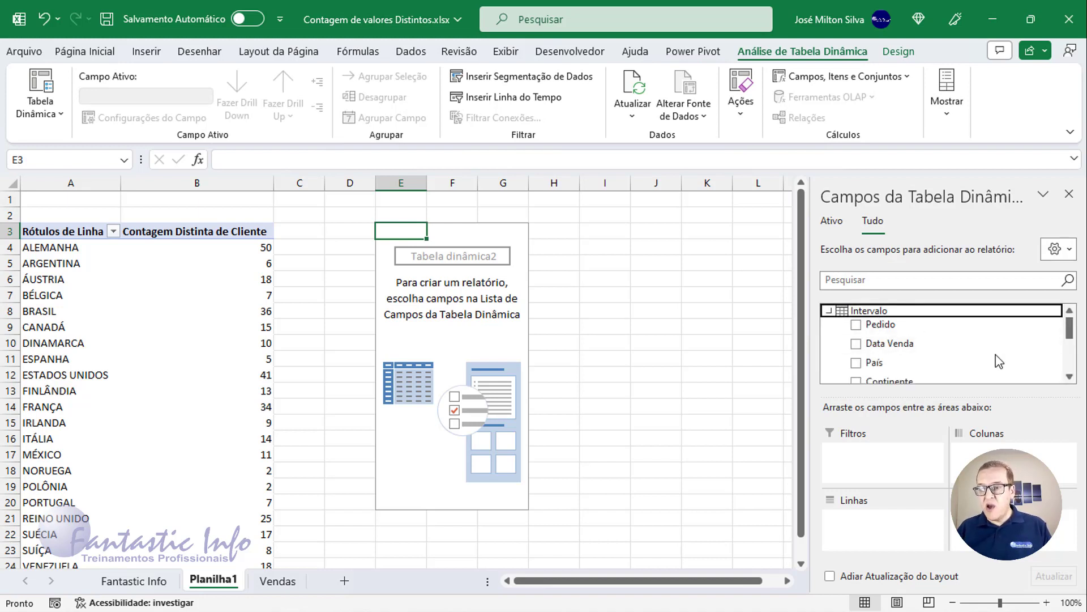
left_click(1070, 377)
left_click(1069, 377)
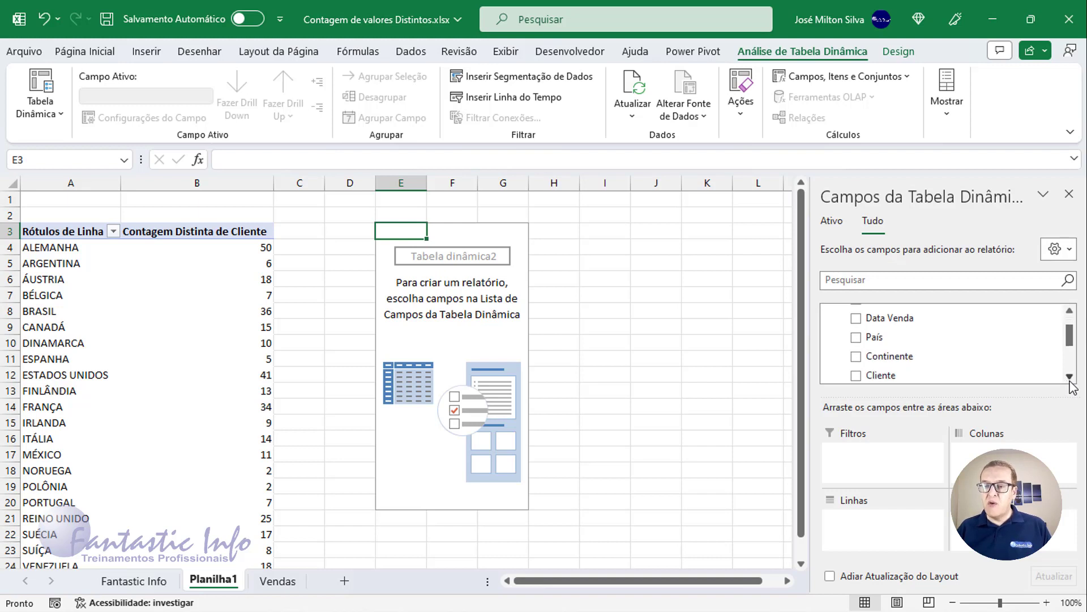
left_click(1070, 379)
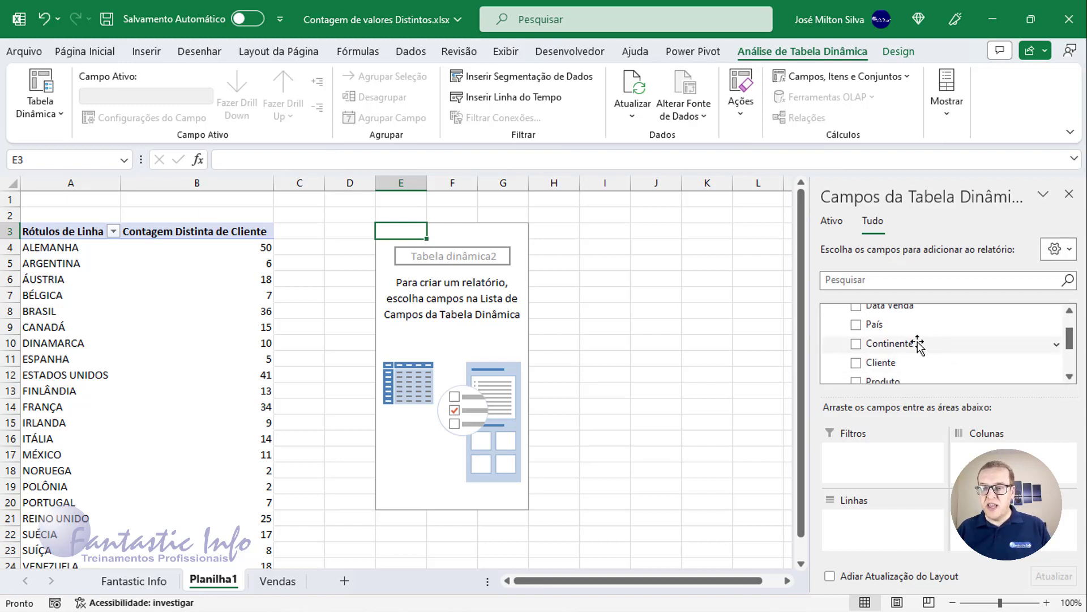
left_click_drag(917, 344, 887, 536)
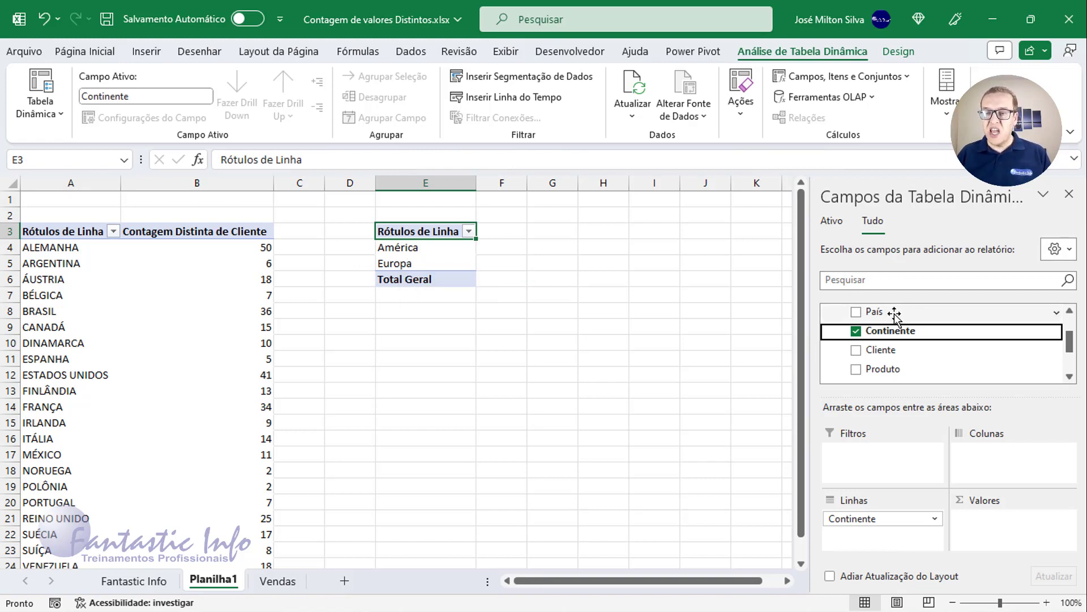
- Add the País field to the new PivotTable's values and summarize it by distinct count (Contagem distinta)
left_click_drag(897, 313, 1003, 532)
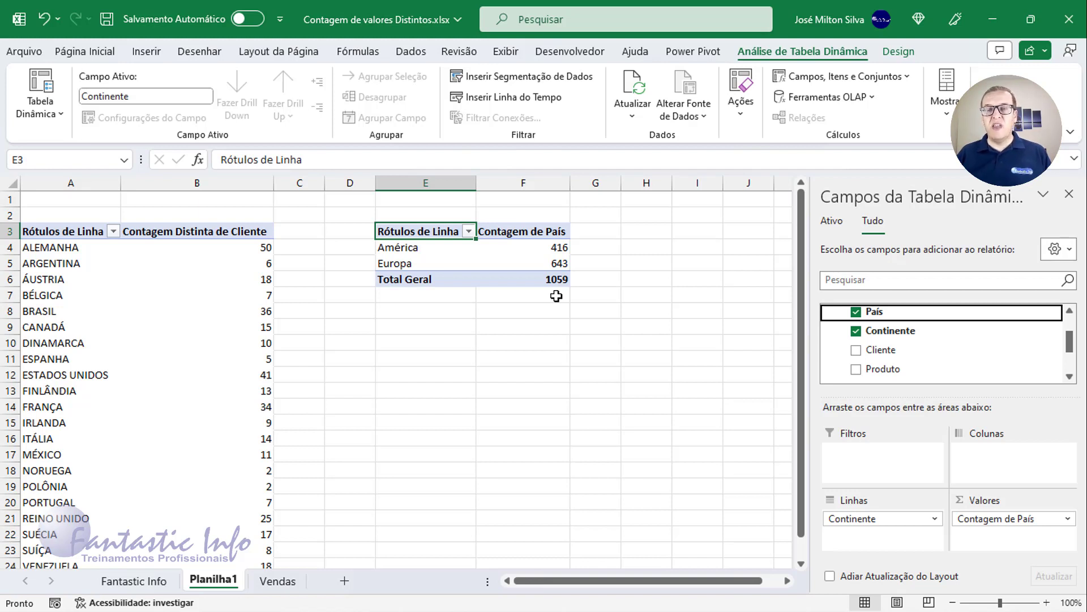
right_click(556, 255)
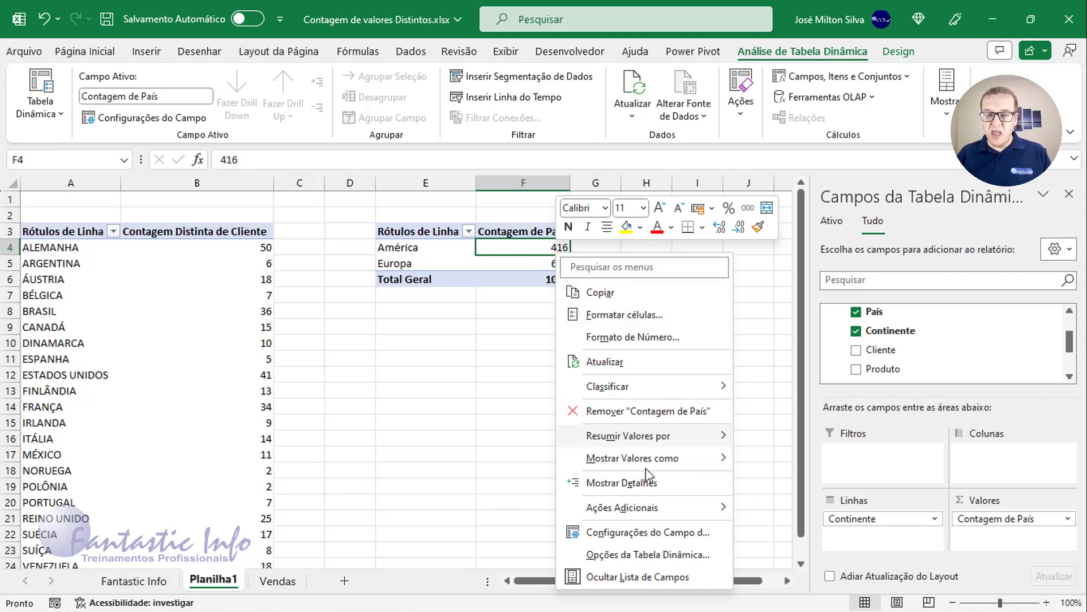
mouse_move(674, 437)
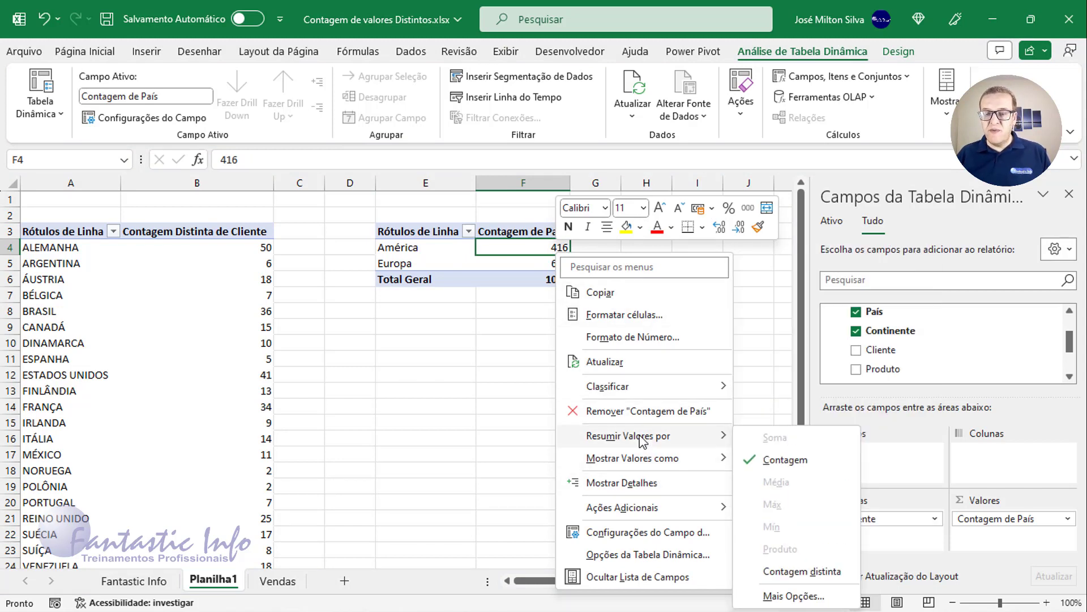
left_click(797, 573)
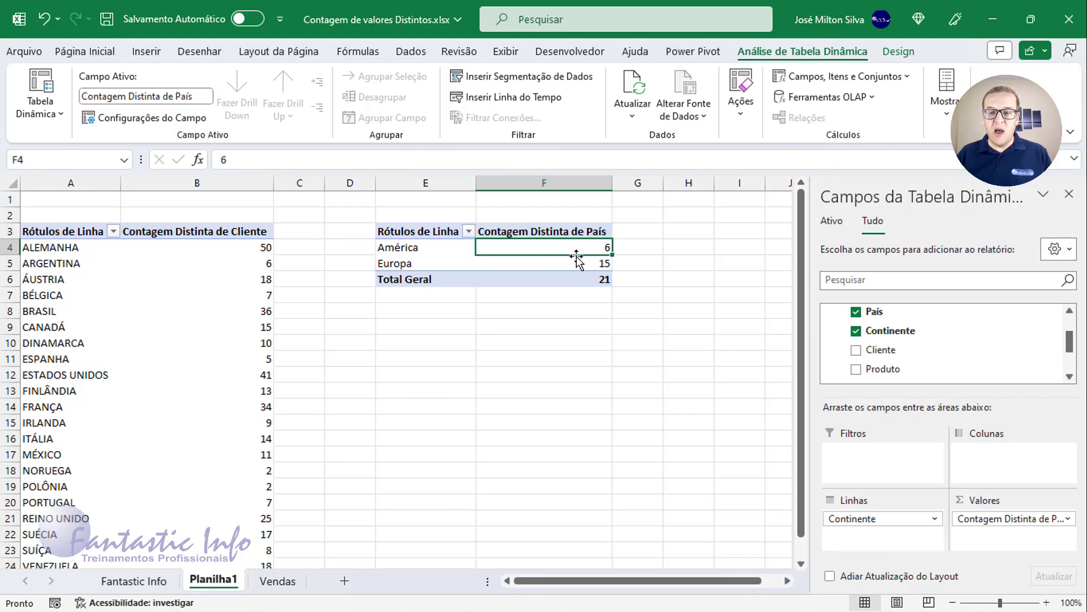
- Check the distinct country counts for América, Europa and the grand total
left_click(595, 283)
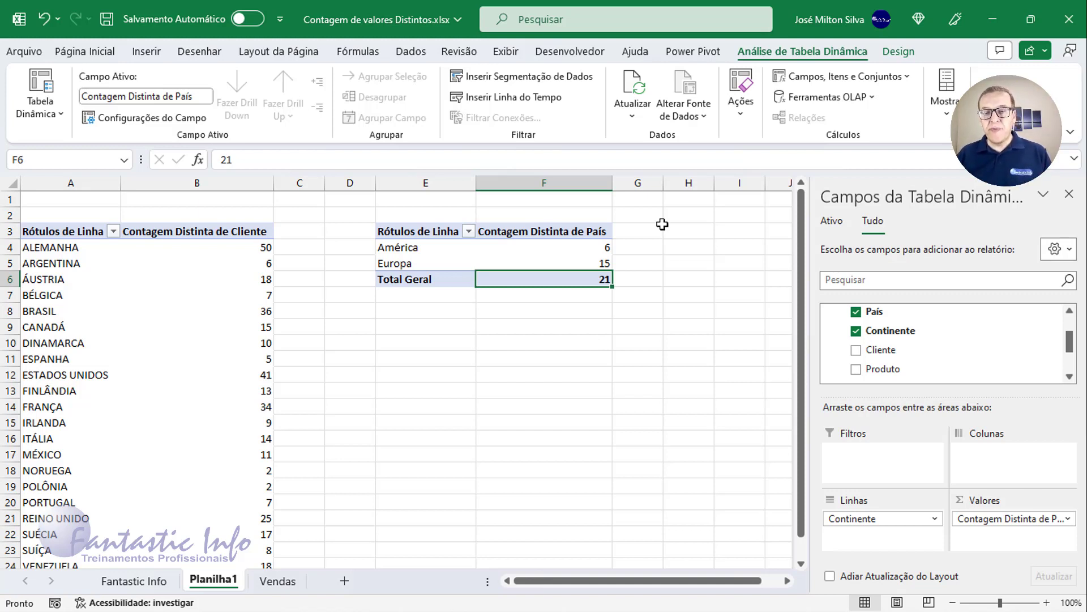
left_click(566, 253)
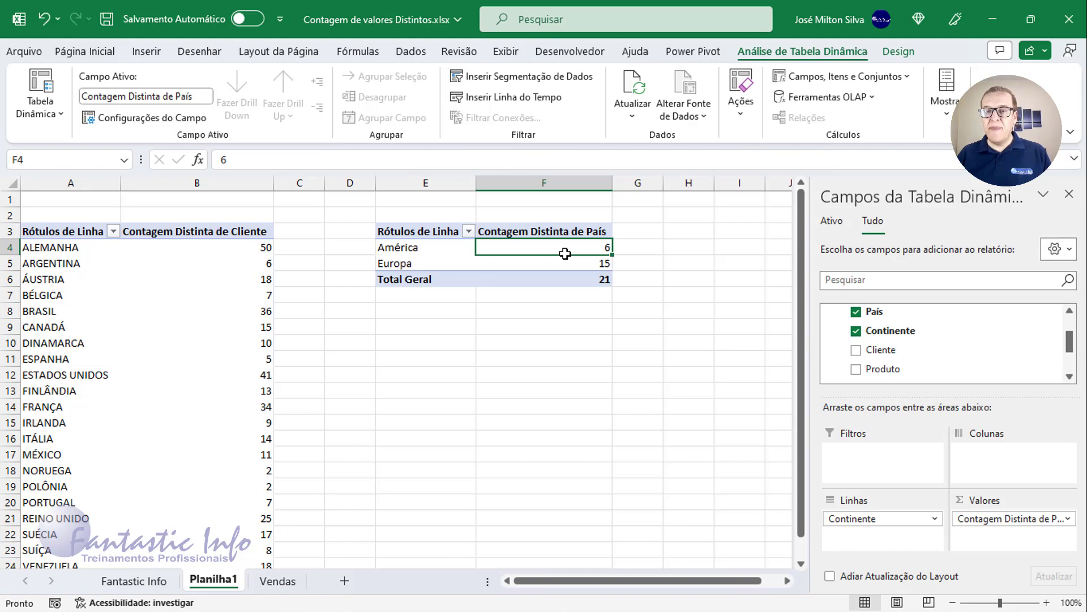
left_click(567, 269)
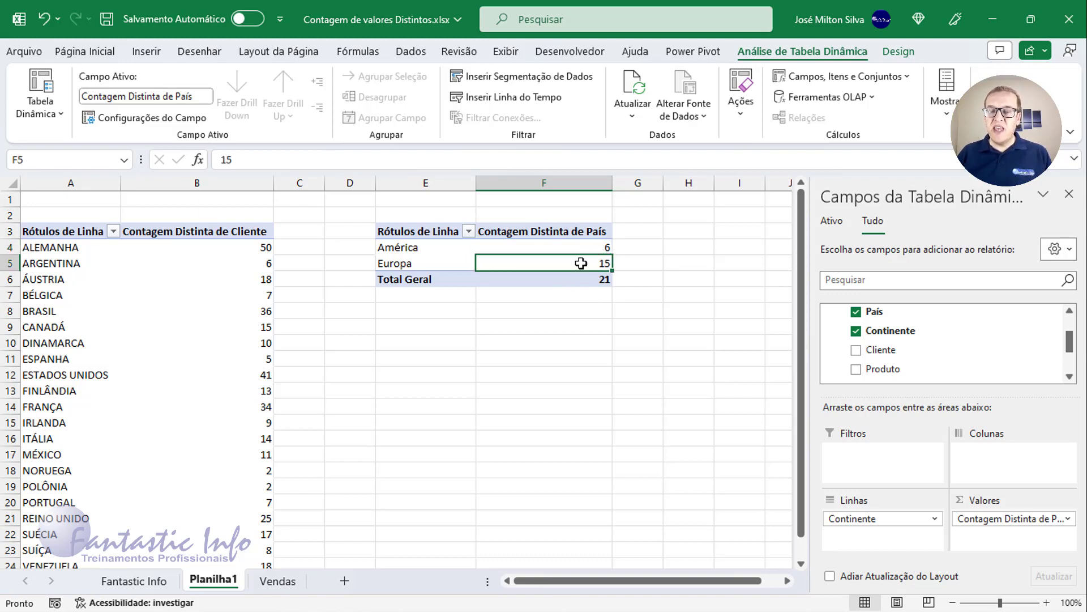
mouse_move(585, 277)
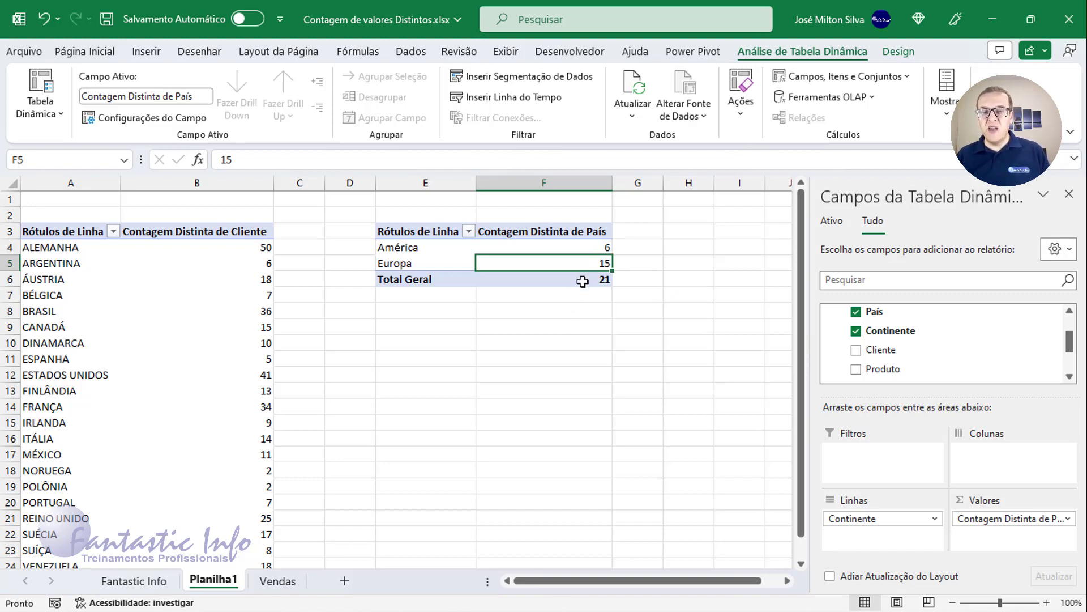
left_click(569, 283)
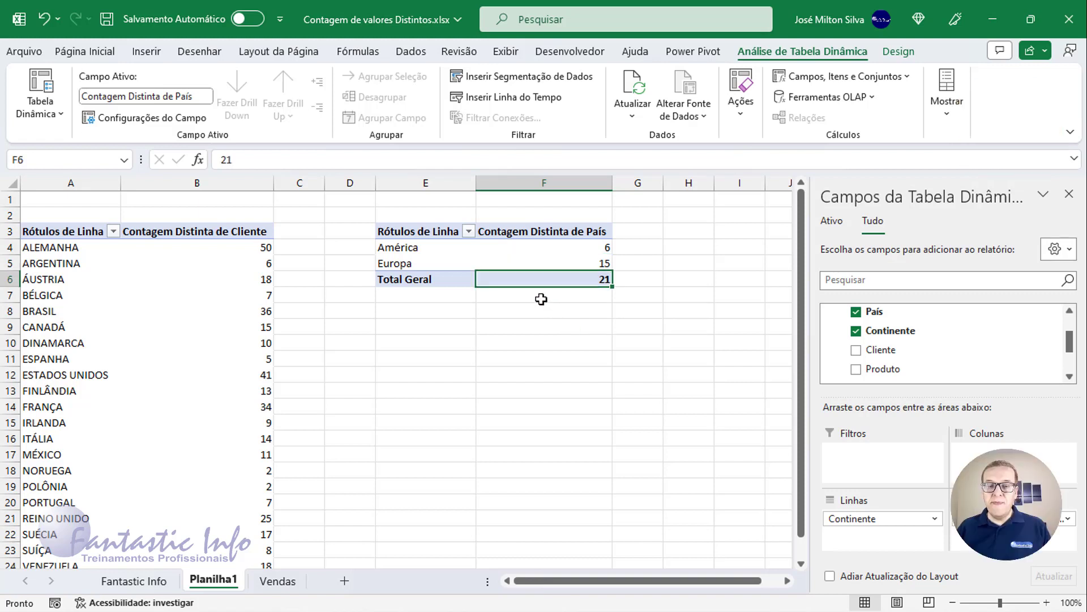
- Look at the summary functions available for the Cliente values in the first PivotTable, including Contagem distinta, without changing the setting
mouse_move(253, 249)
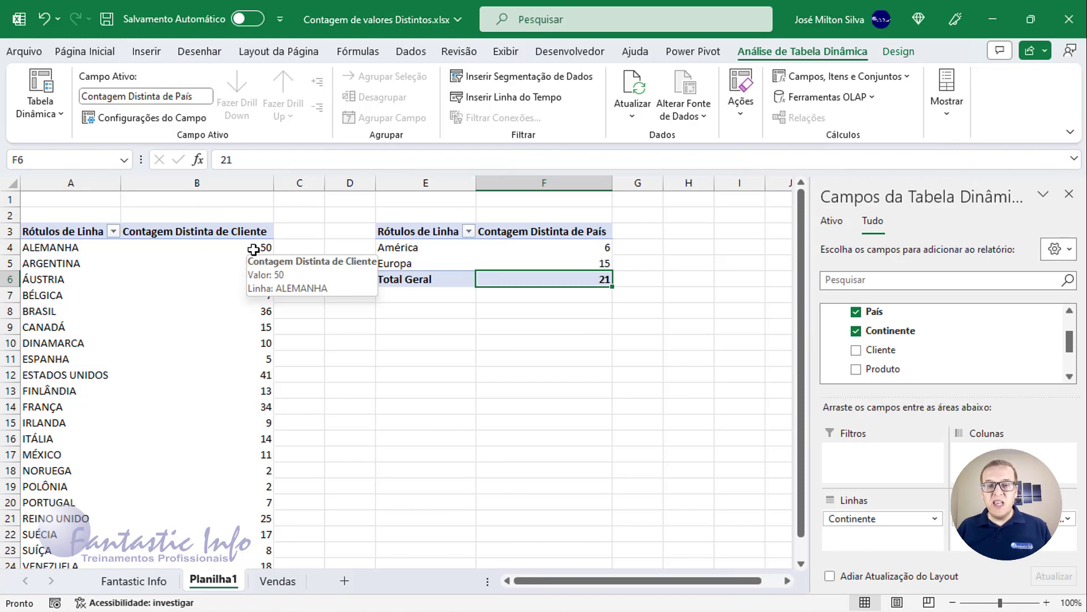
right_click(253, 249)
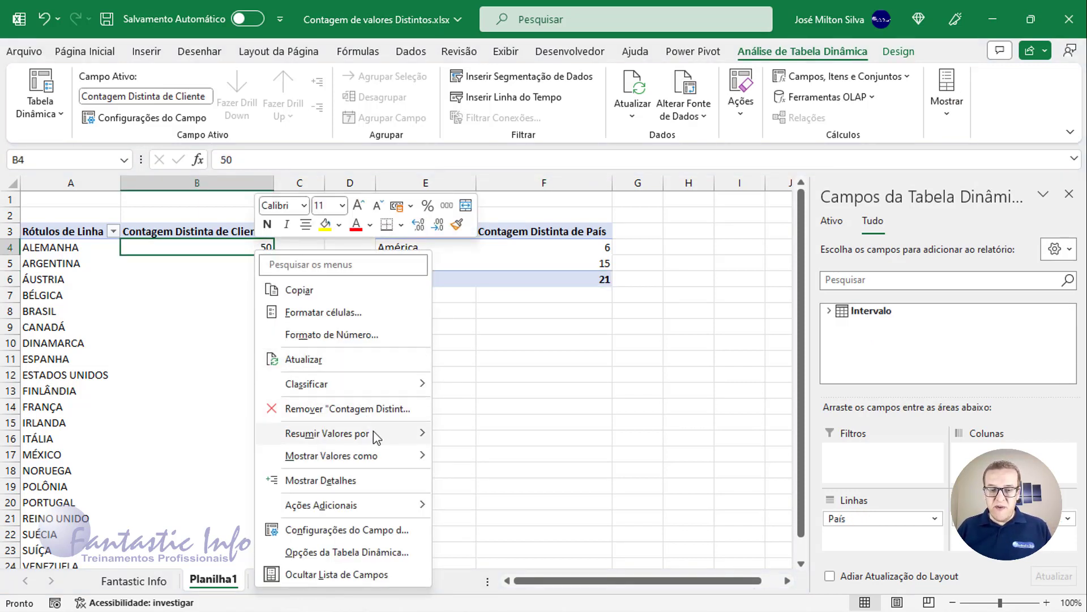
mouse_move(371, 443)
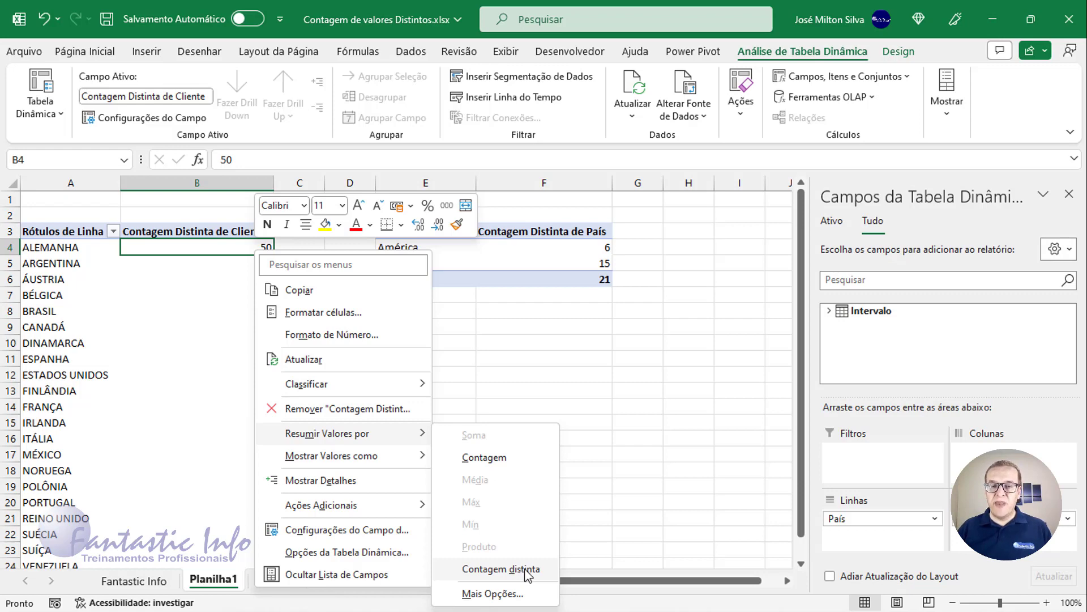
left_click(548, 242)
mouse_move(548, 242)
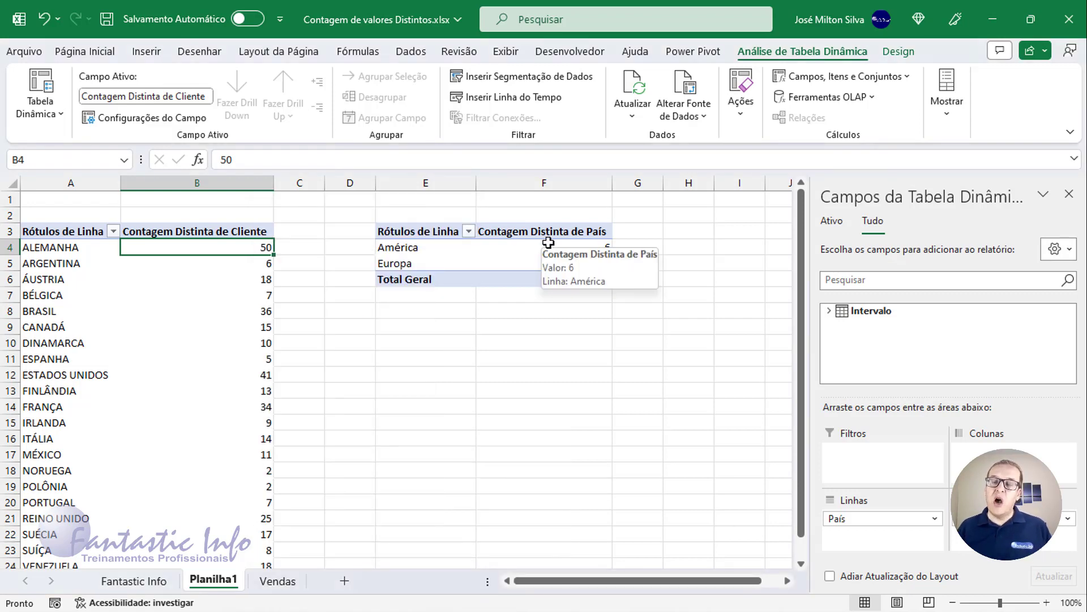